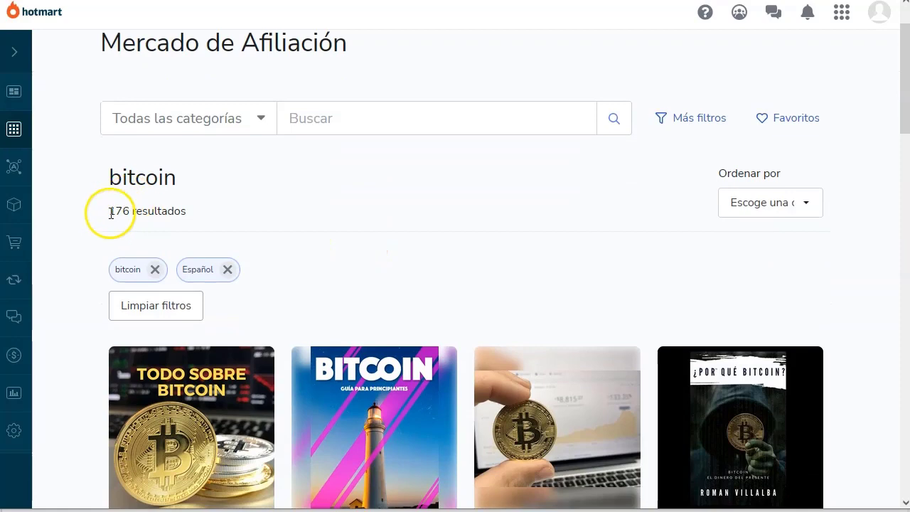
Browse the Spanish bitcoin product listings in the affiliate market and open the details of DCA Bitcoin Academy
scroll(337, 186, "down", 2)
scroll(341, 220, "down", 1)
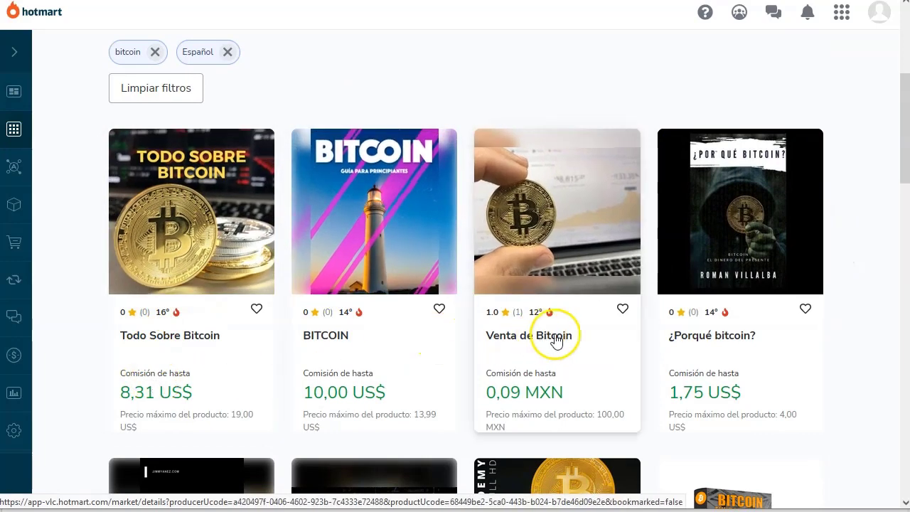
left_click(416, 302)
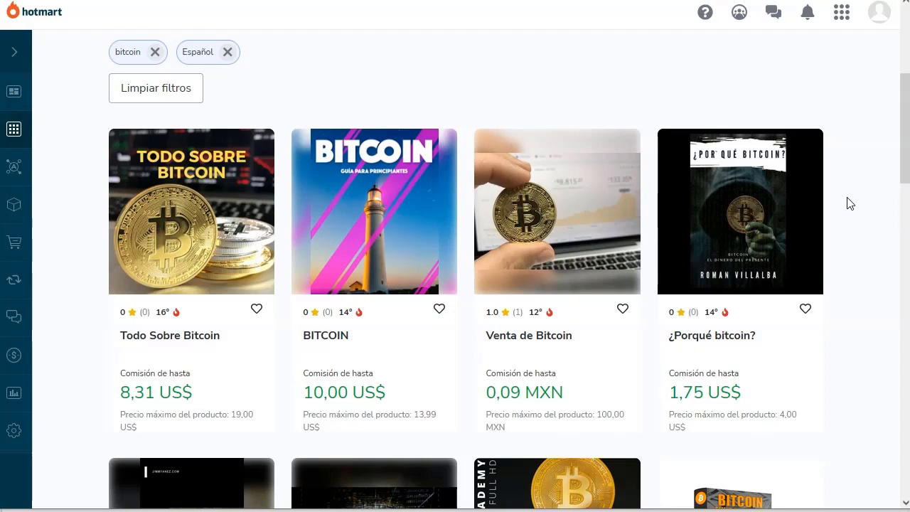
scroll(850, 204, "down", 5)
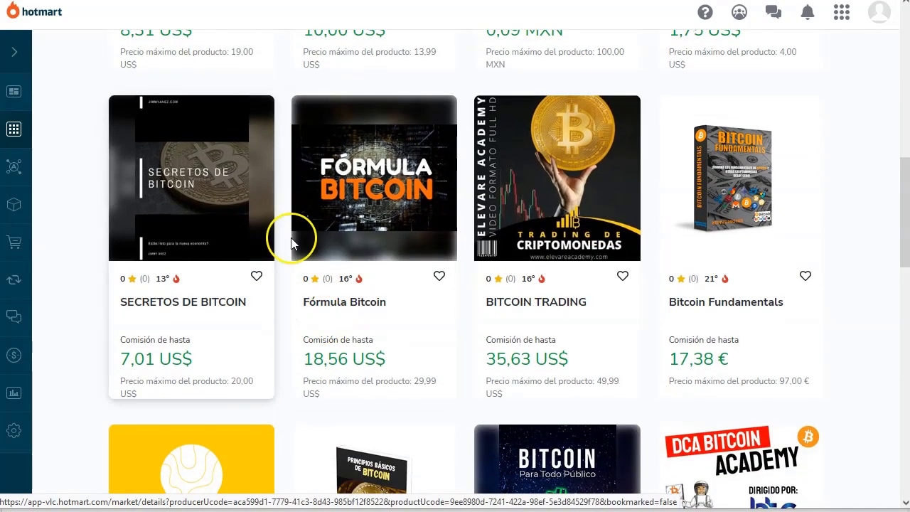
scroll(380, 247, "down", 1)
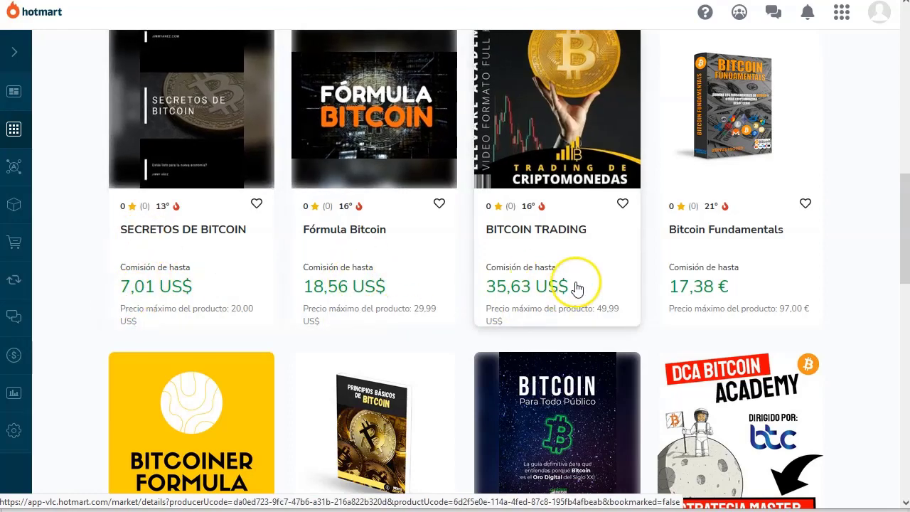
scroll(386, 285, "down", 2)
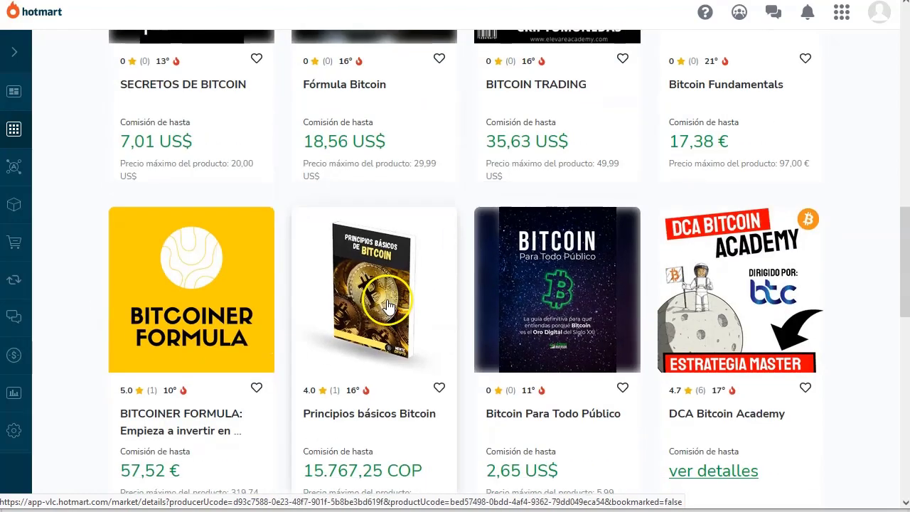
scroll(309, 278, "down", 2)
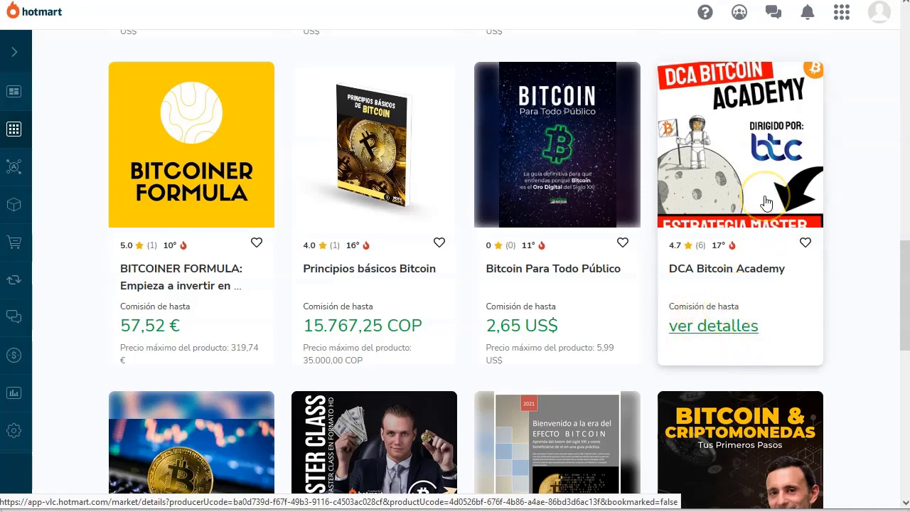
left_click(717, 327)
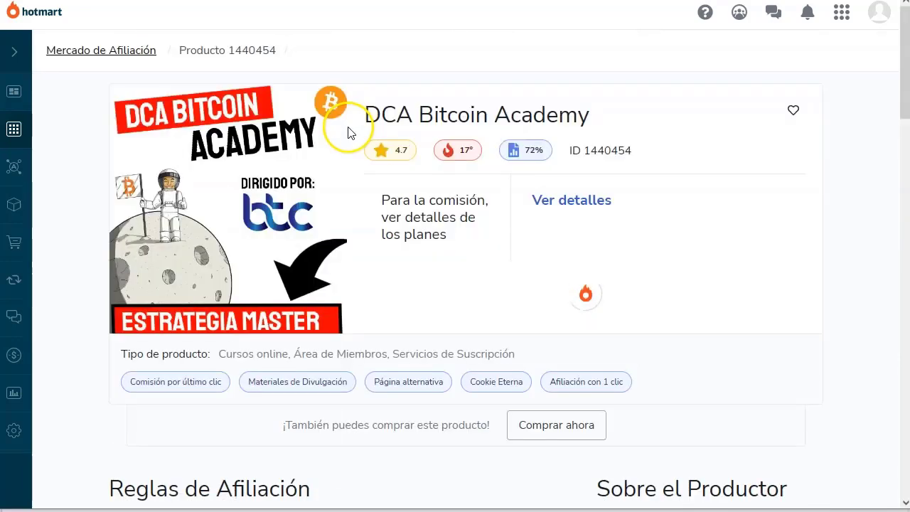
Review the affiliation rules, product description and evaluations of DCA Bitcoin Academy
scroll(374, 215, "down", 1)
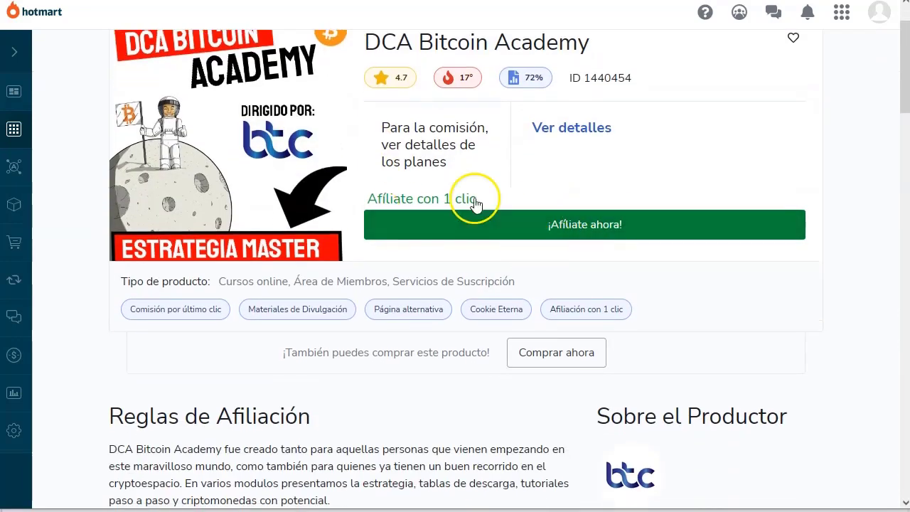
scroll(304, 284, "down", 3)
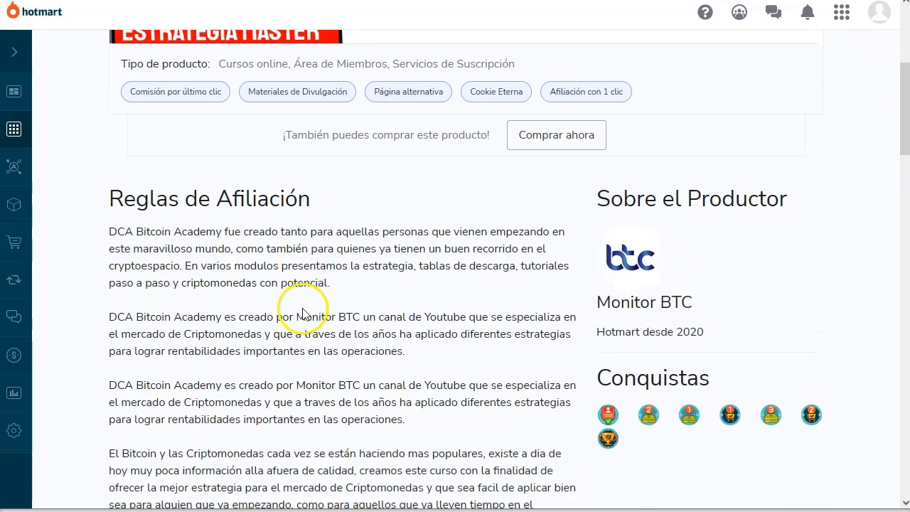
scroll(294, 309, "down", 4)
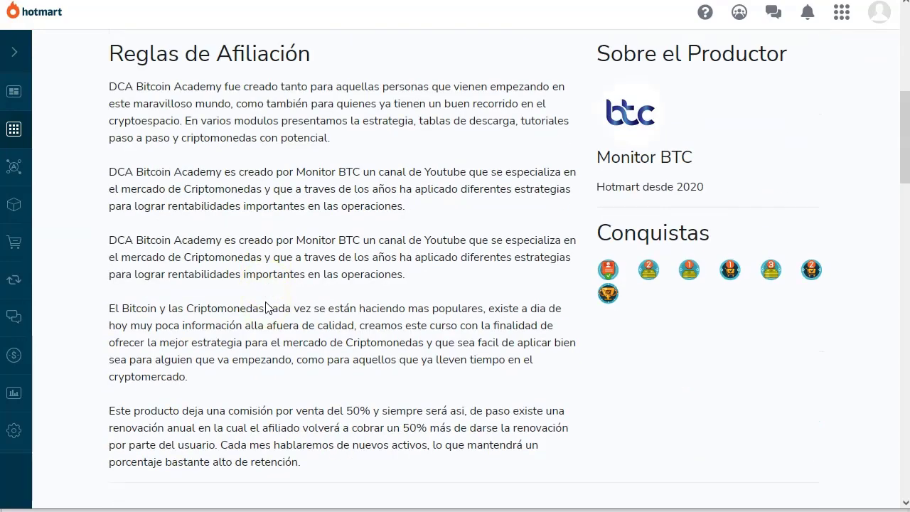
scroll(387, 176, "down", 2)
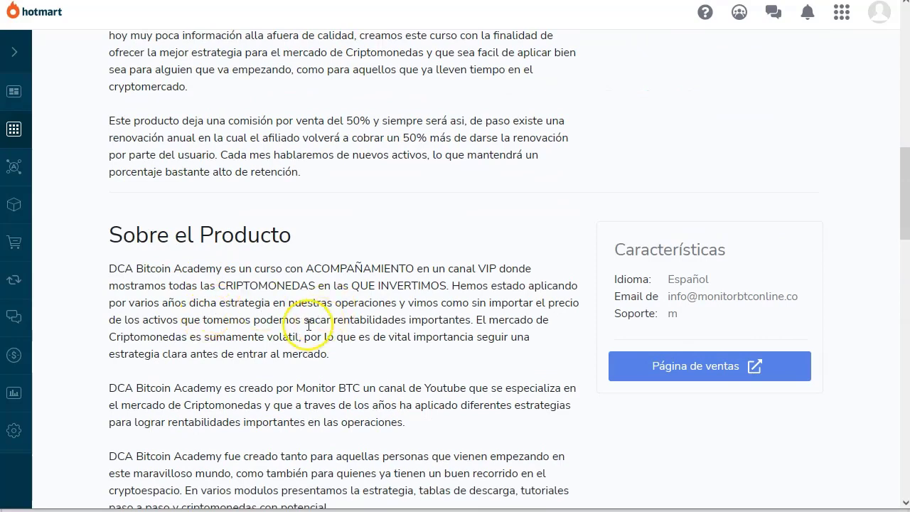
scroll(305, 314, "down", 1)
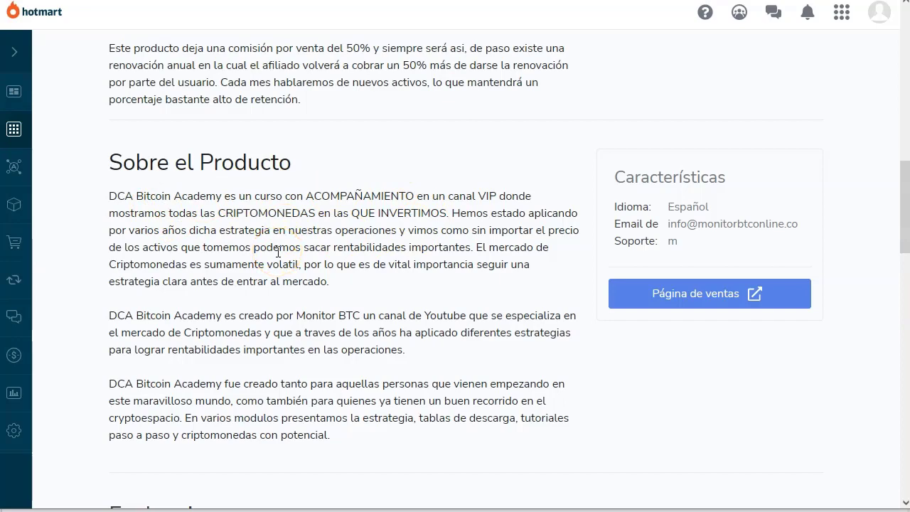
scroll(278, 252, "down", 3)
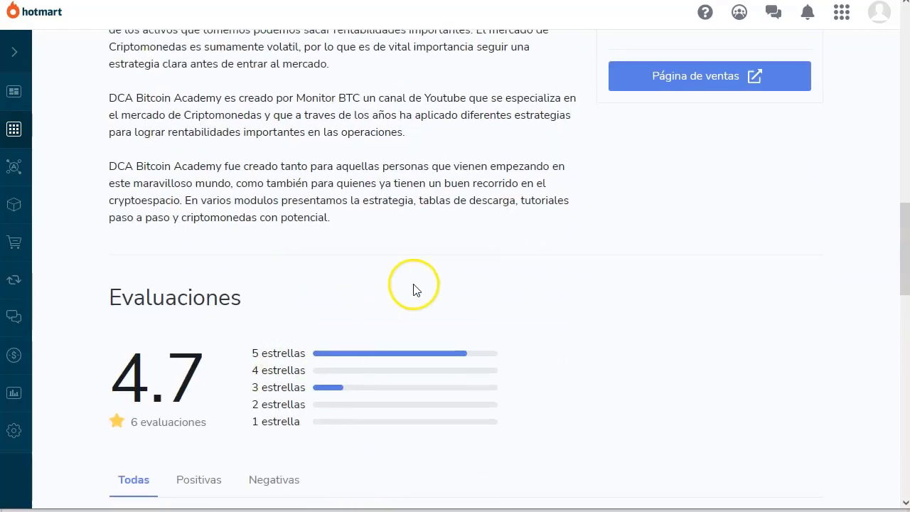
scroll(417, 286, "up", 10)
scroll(475, 291, "up", 3)
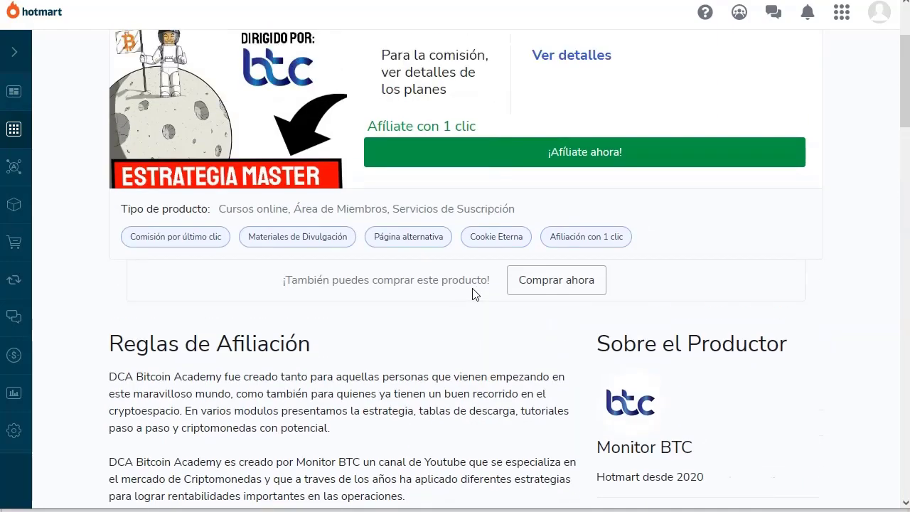
Check the price, sale benefit and recurring earnings in the DCA Bitcoin Academy plan details, then close them
left_click(581, 54)
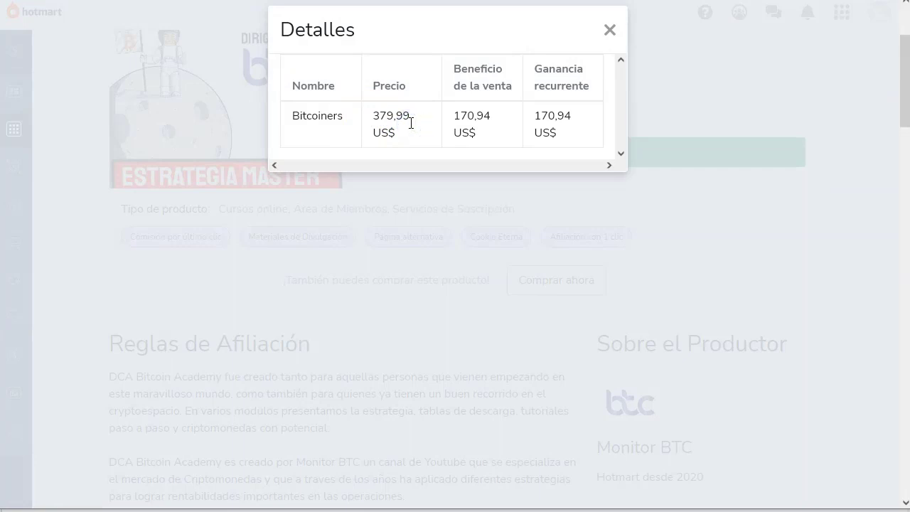
left_click(490, 114)
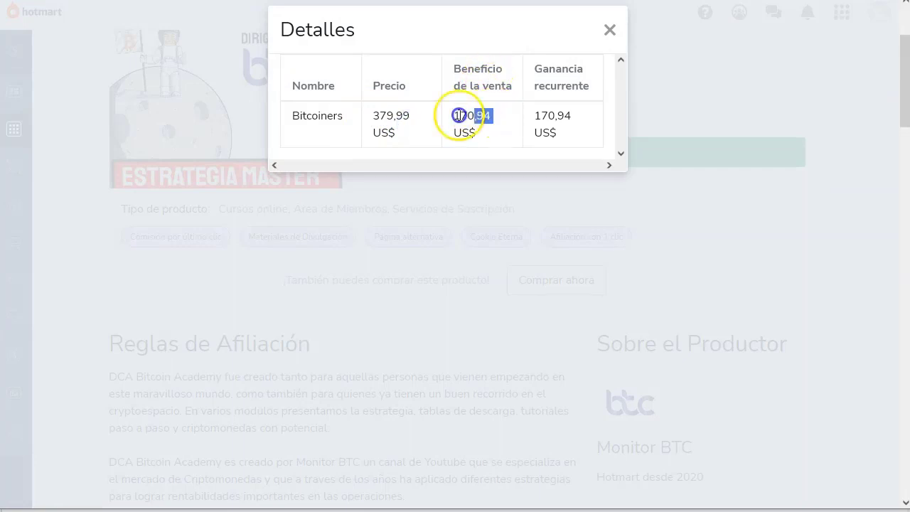
left_click(459, 114)
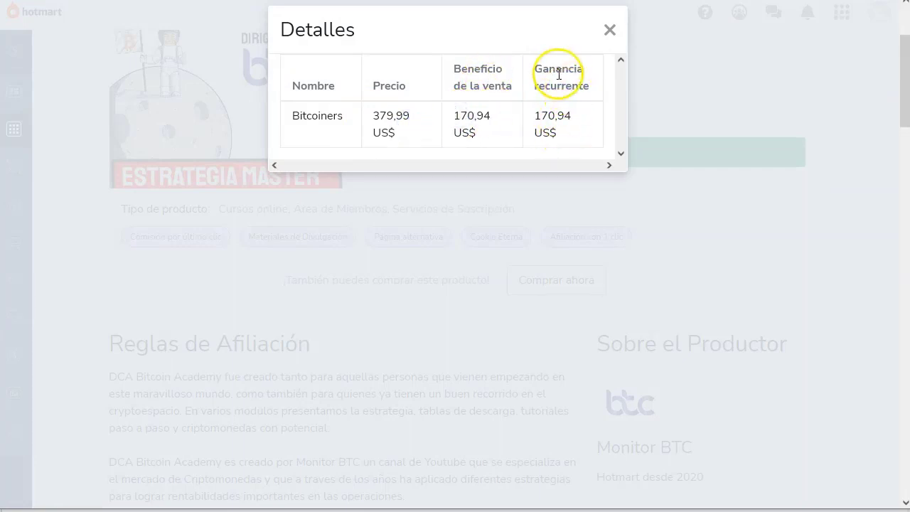
left_click_drag(536, 71, 600, 101)
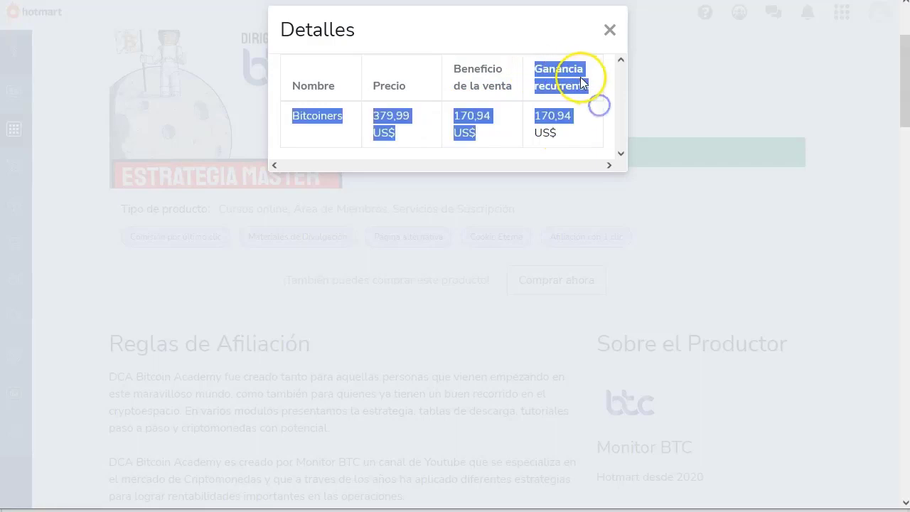
left_click(559, 83)
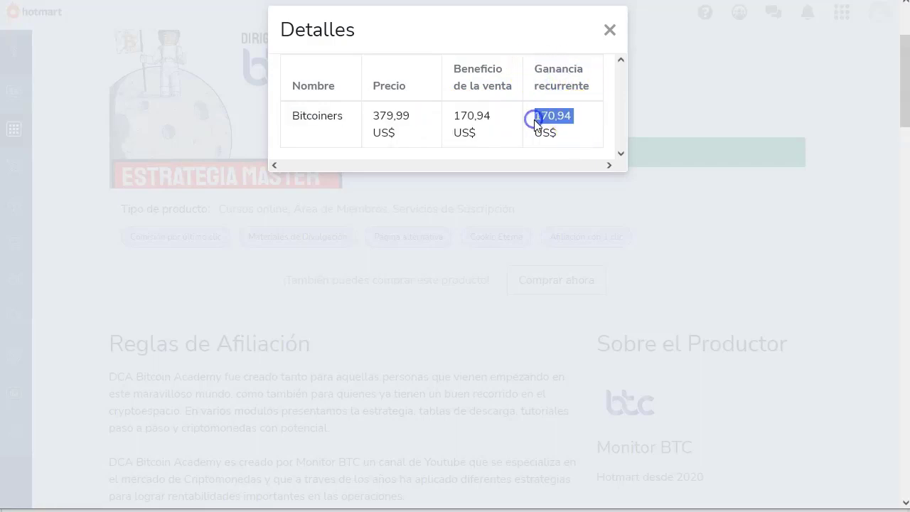
left_click(578, 133)
left_click(488, 130)
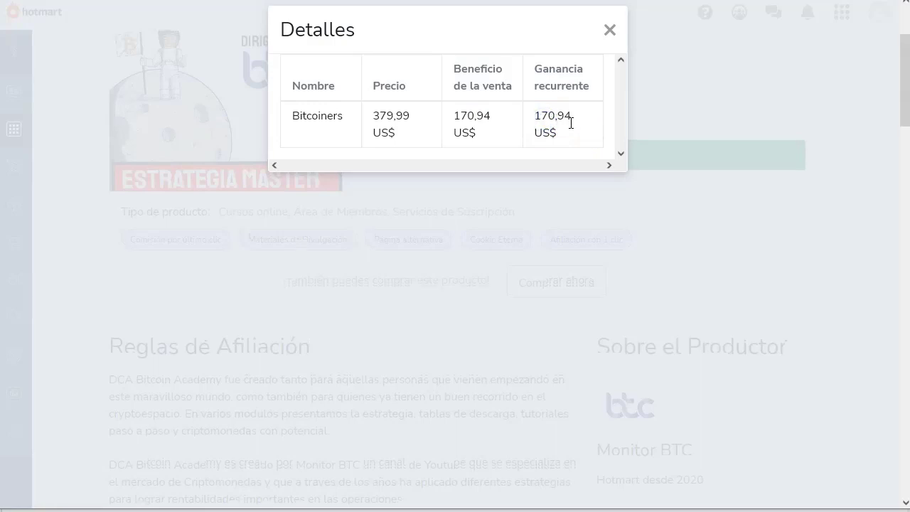
scroll(570, 123, "up", 2)
left_click(609, 30)
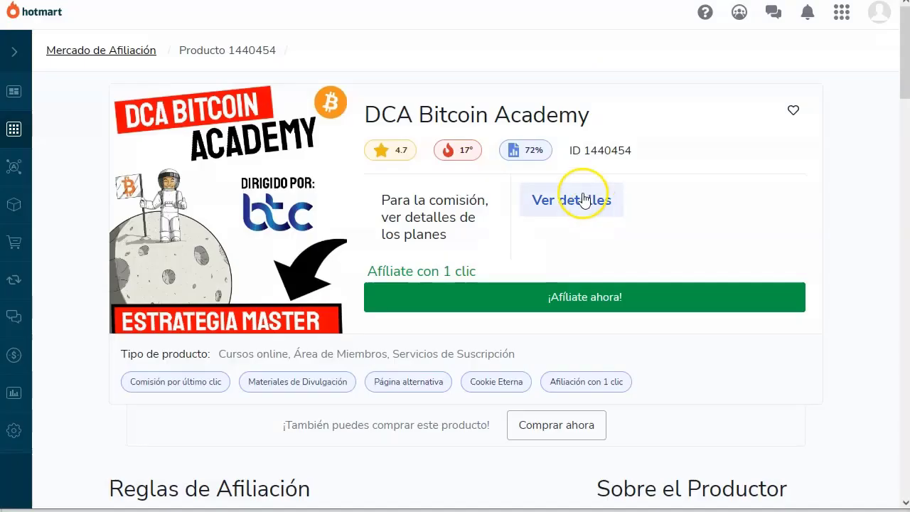
Open the sales page of DCA Bitcoin Academy from its product characteristics
scroll(244, 325, "down", 1)
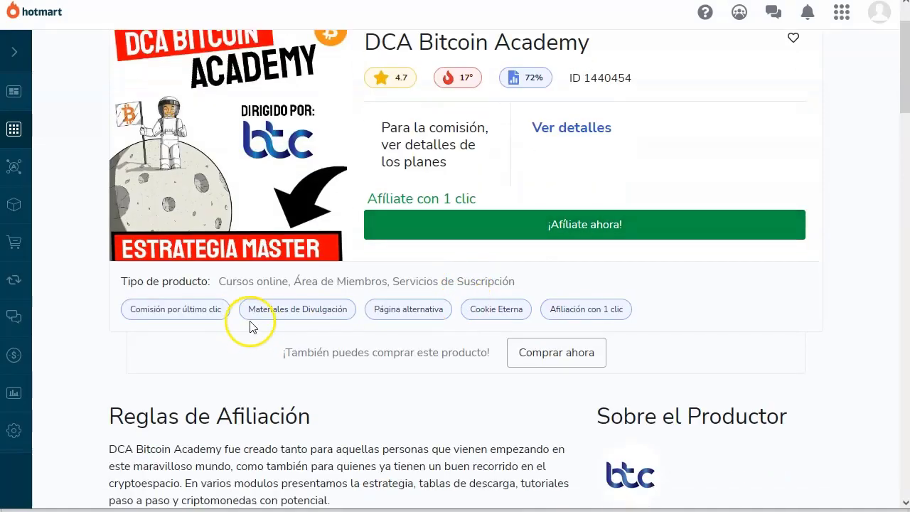
scroll(490, 314, "down", 2)
scroll(491, 315, "down", 9)
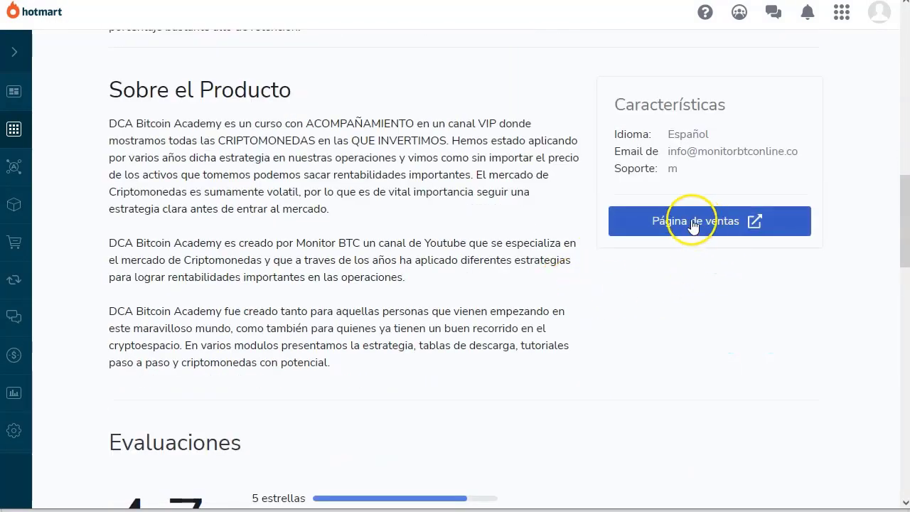
left_click(630, 220)
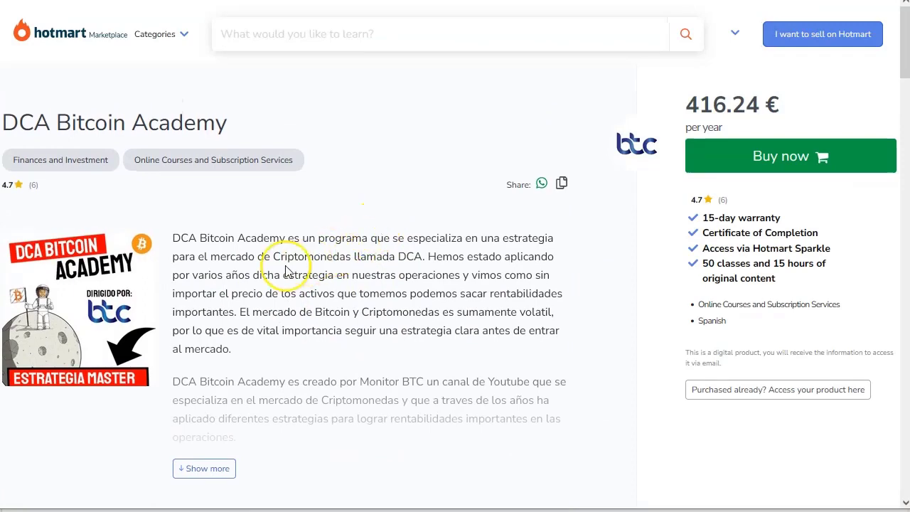
Examine the promotional video area, course modules and content creator section on the DCA Bitcoin Academy sales page
scroll(284, 281, "down", 8)
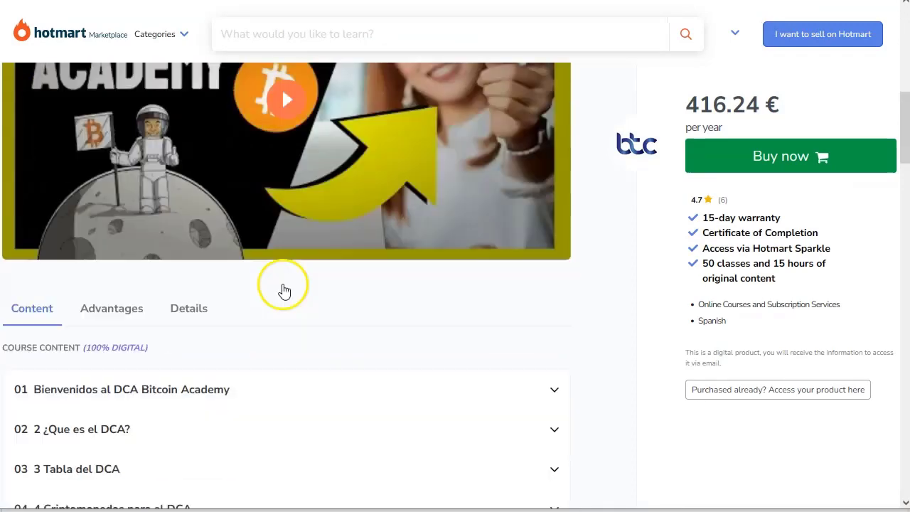
scroll(226, 234, "up", 3)
scroll(264, 270, "down", 3)
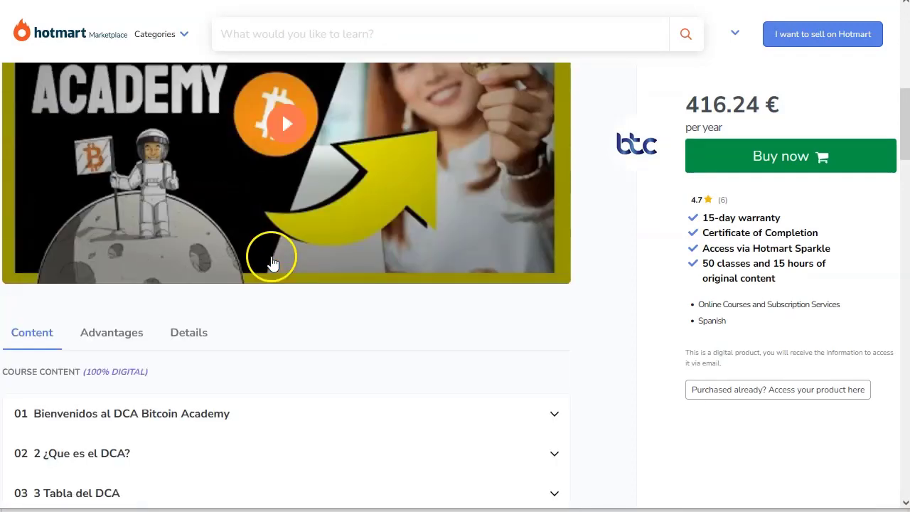
scroll(260, 300, "down", 2)
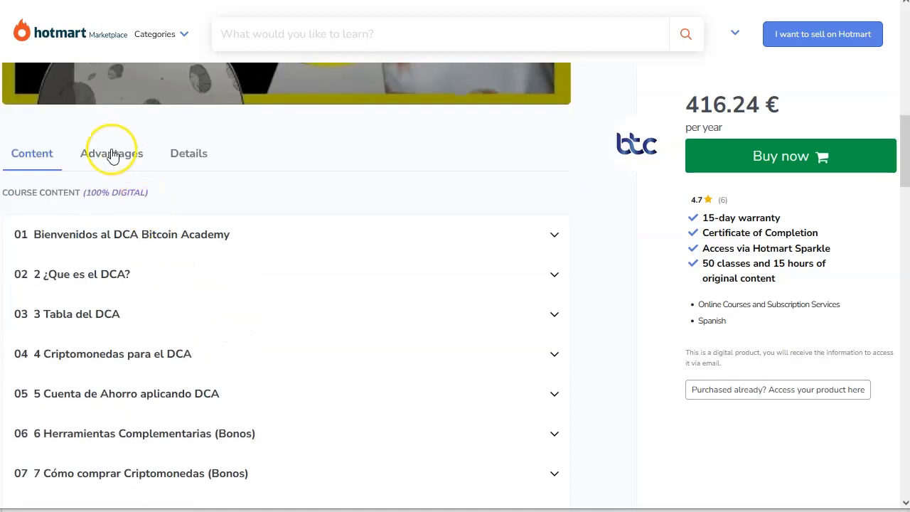
scroll(166, 329, "down", 8)
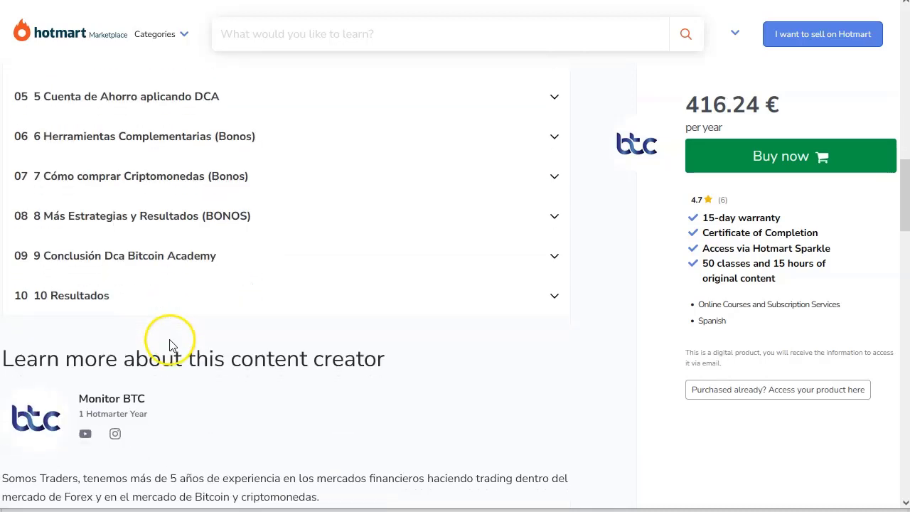
scroll(415, 325, "down", 3)
scroll(417, 320, "up", 15)
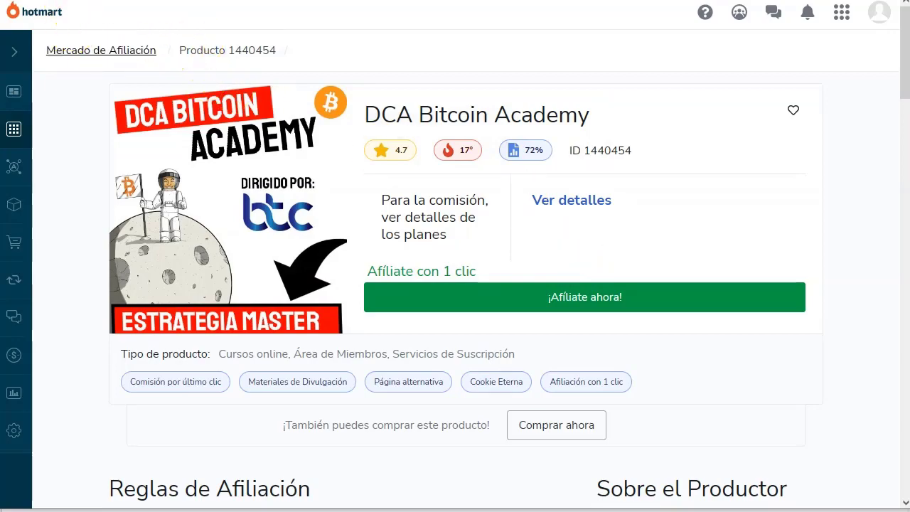
Return to the bitcoin search results and look through the remaining product listings
key("alt+Left")
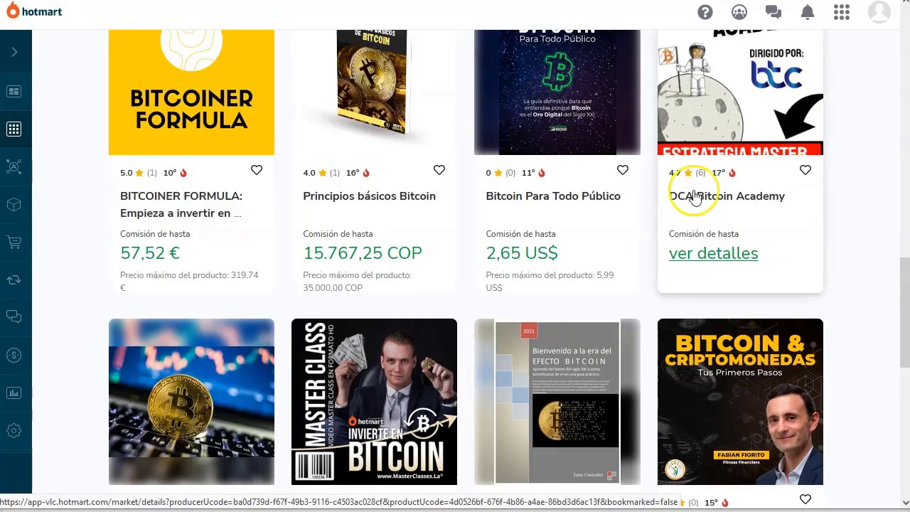
scroll(764, 137, "down", 3)
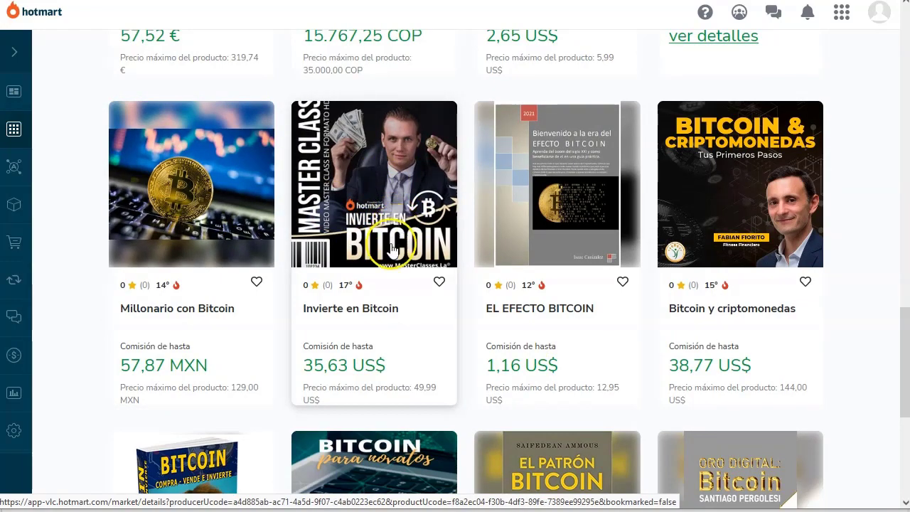
scroll(394, 225, "down", 2)
scroll(373, 309, "down", 3)
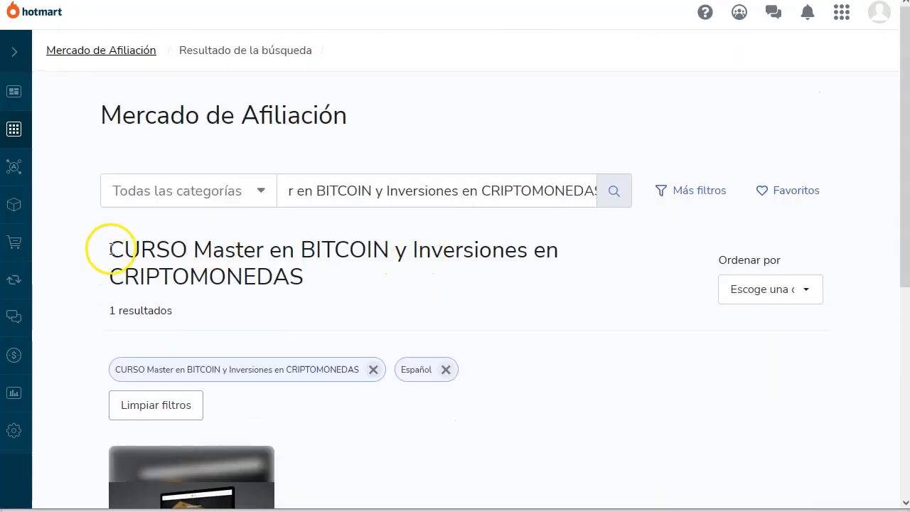
Open the product details of CURSO Master en BITCOIN y Inversiones en CRIPTOMONEDAS from its search results
left_click_drag(105, 252, 308, 277)
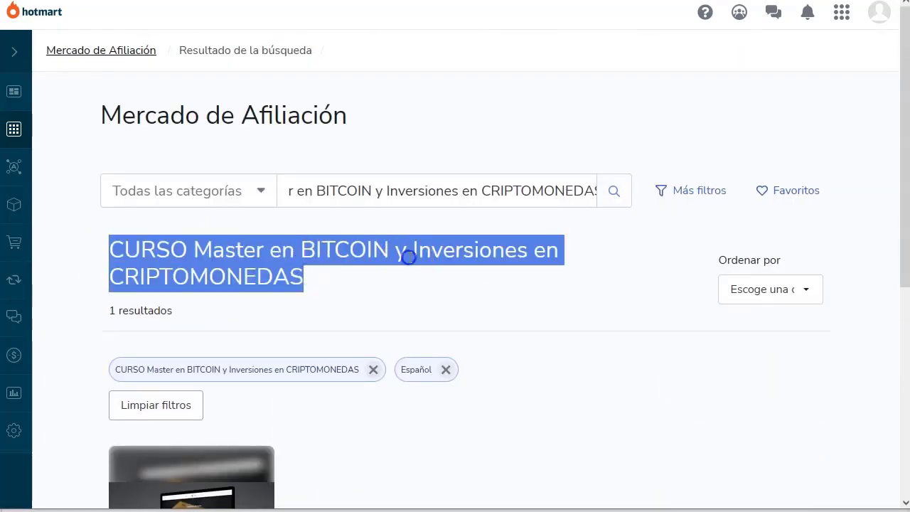
left_click(409, 256)
scroll(299, 278, "down", 4)
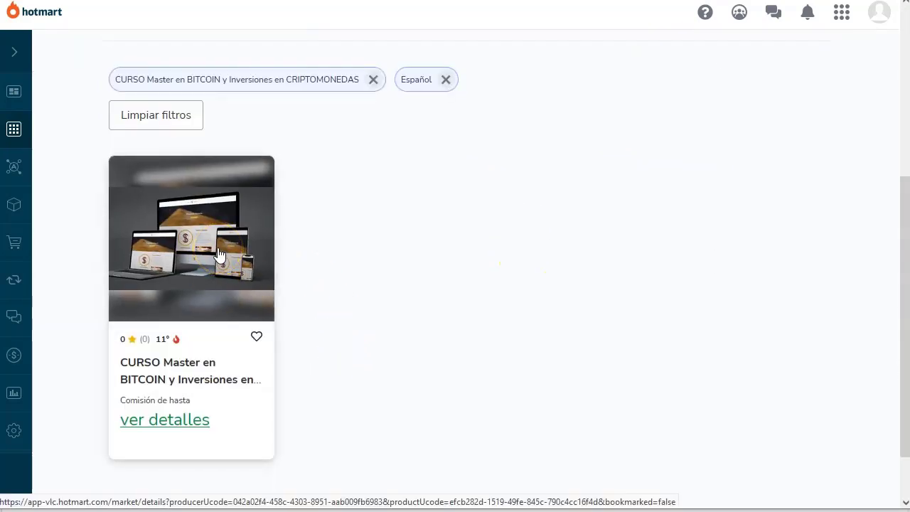
left_click(195, 421)
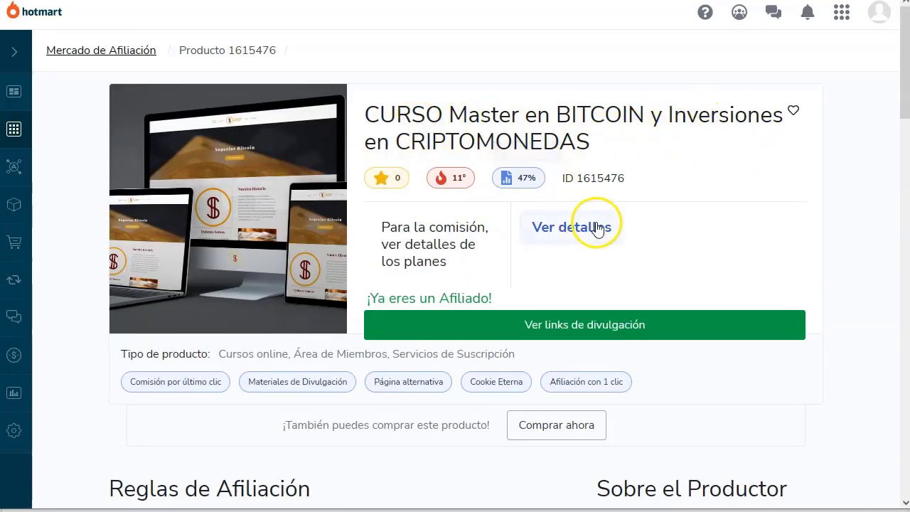
Open the sales page linked in the course's Reglas de Afiliación in a new tab and switch to it
scroll(593, 225, "down", 2)
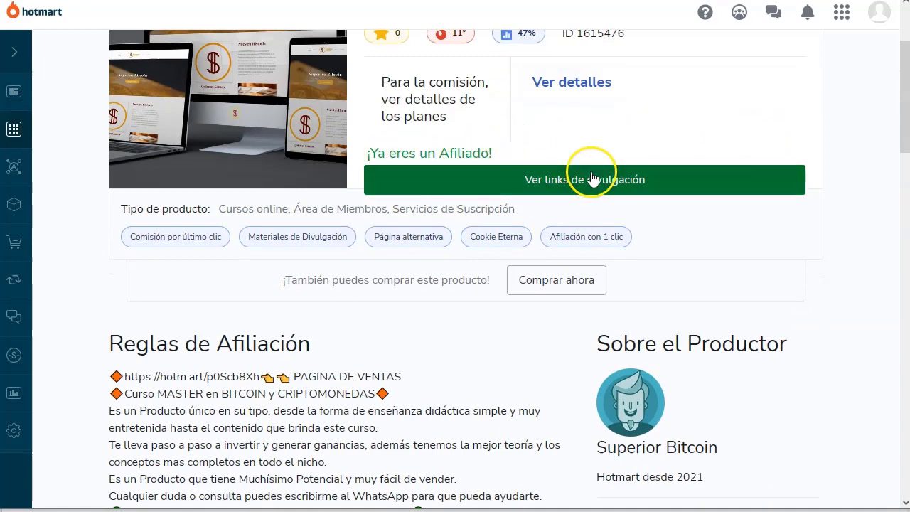
scroll(382, 346, "down", 3)
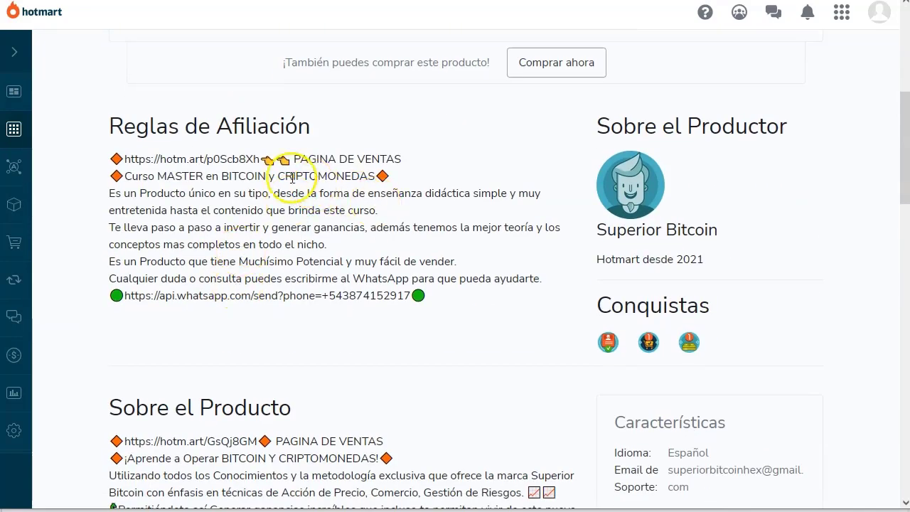
left_click_drag(260, 157, 141, 164)
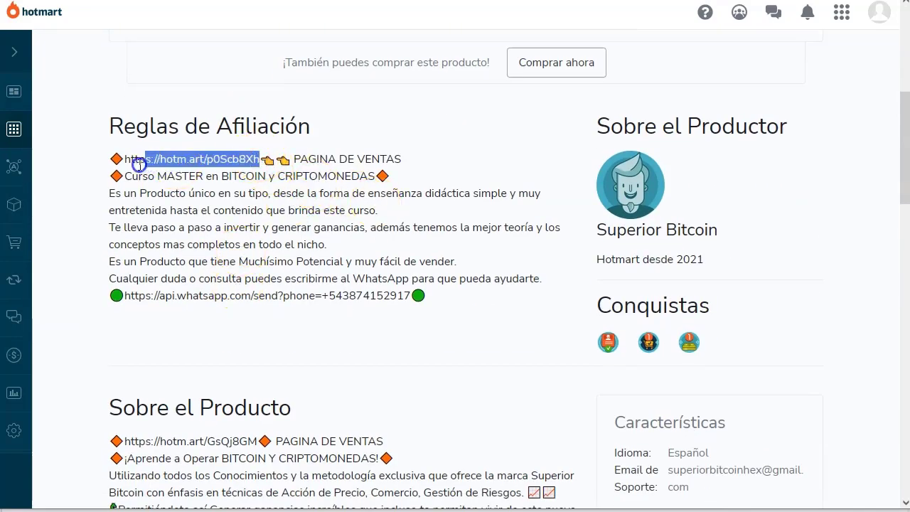
right_click(143, 160)
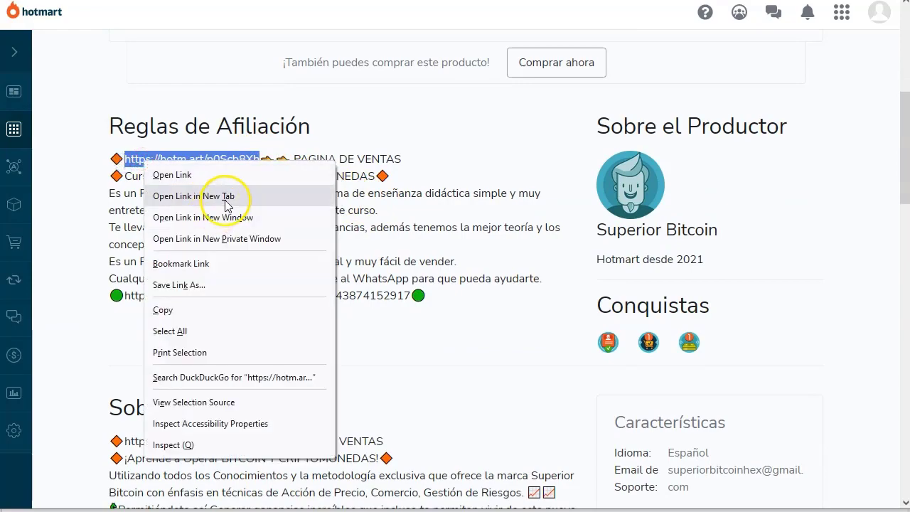
left_click(226, 202)
key("ctrl+Tab")
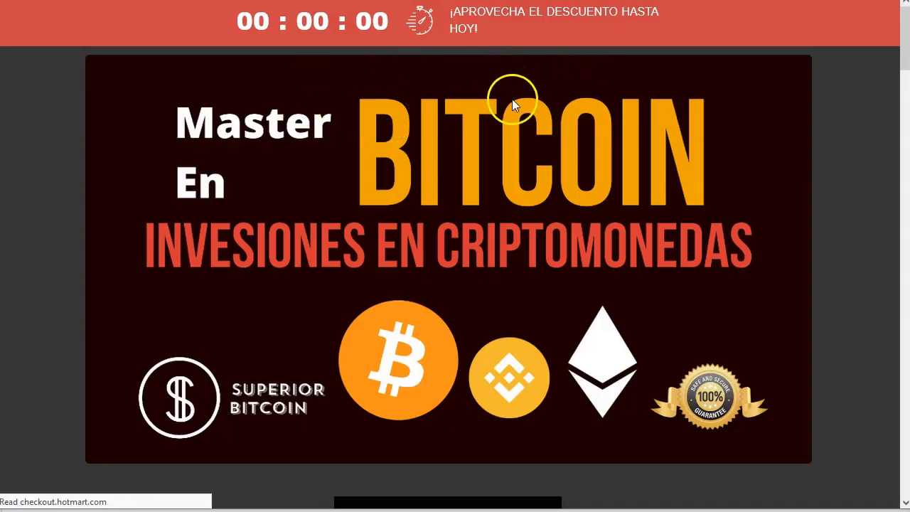
Examine the sales page's promotional videos and the course's subscription price in the checkout section
scroll(274, 228, "down", 5)
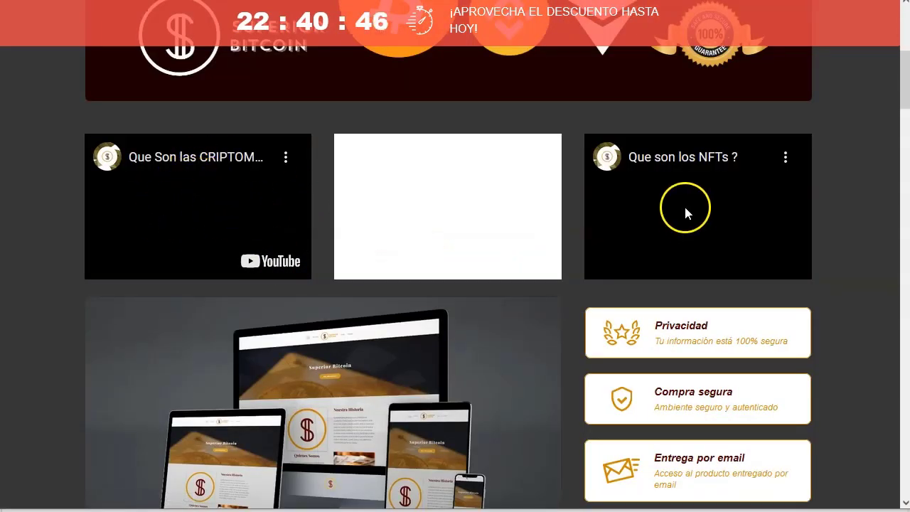
scroll(256, 228, "down", 1)
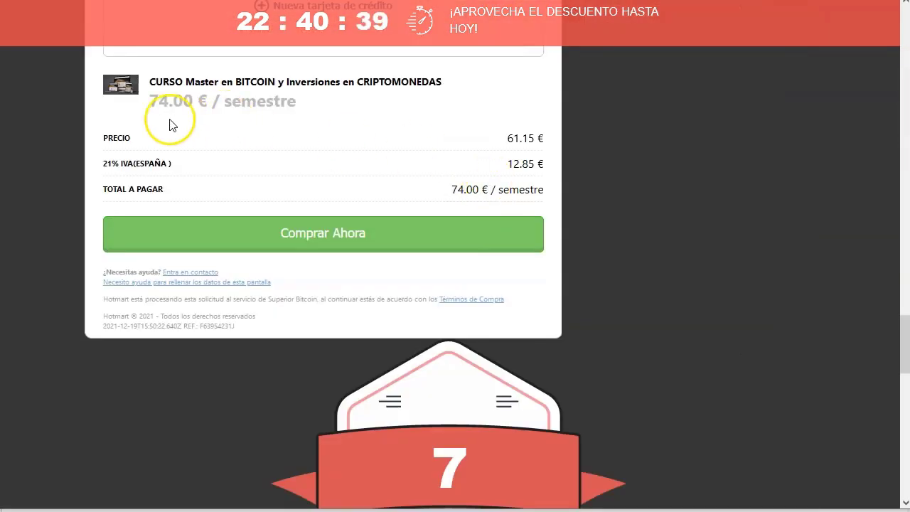
left_click_drag(149, 103, 302, 105)
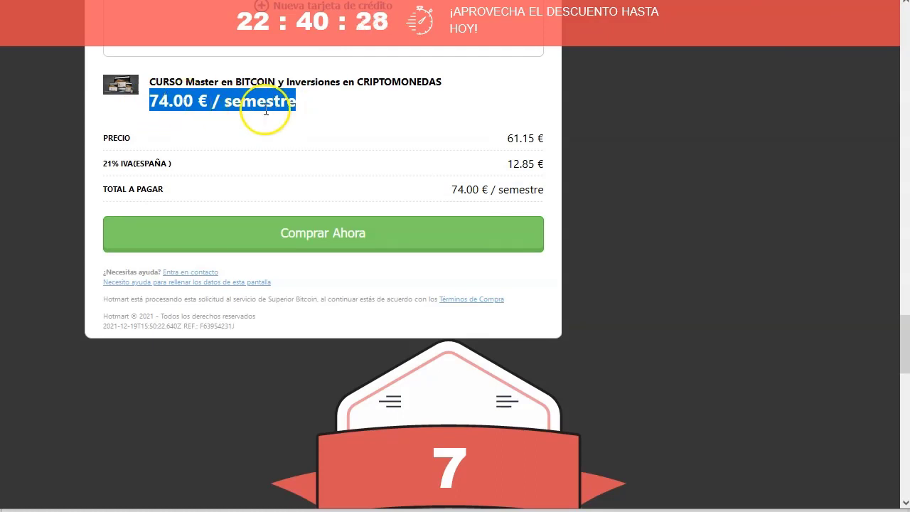
left_click(174, 104)
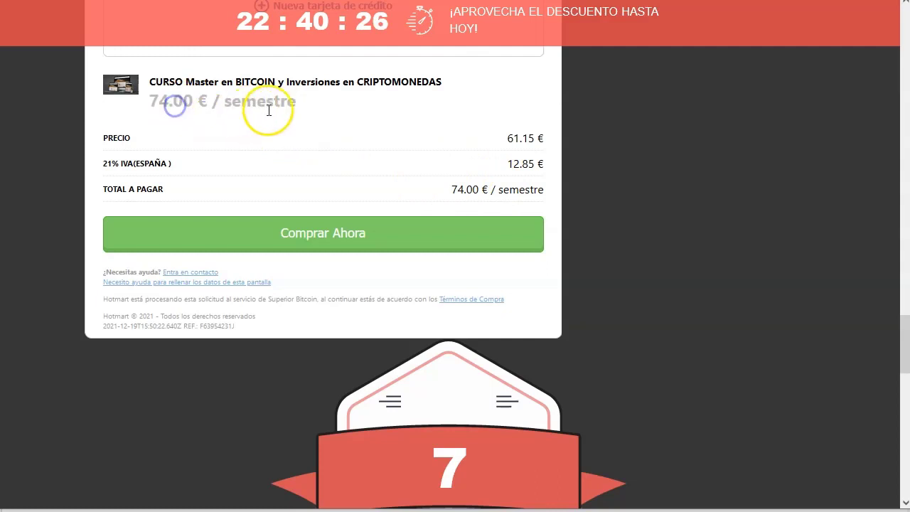
mouse_move(150, 104)
left_mouse_down()
mouse_move(308, 100)
mouse_move(140, 112)
left_mouse_up()
left_click(309, 100)
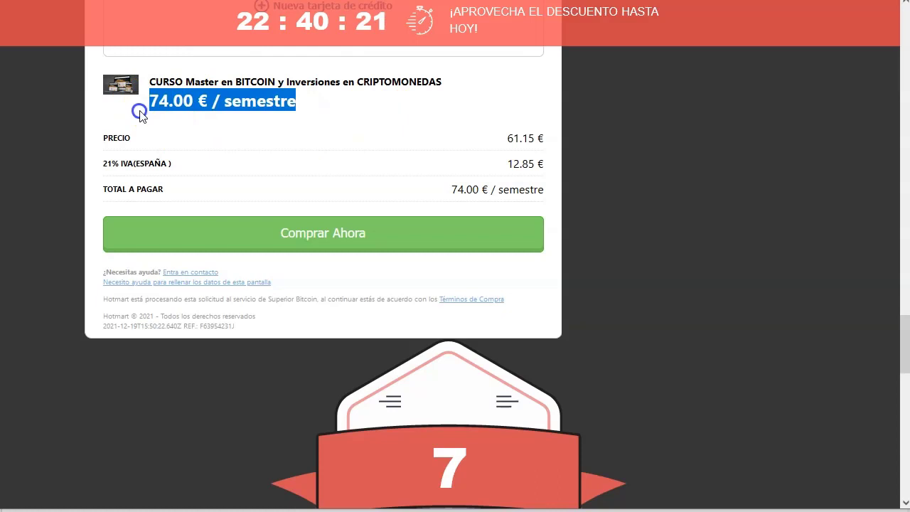
left_click(342, 128)
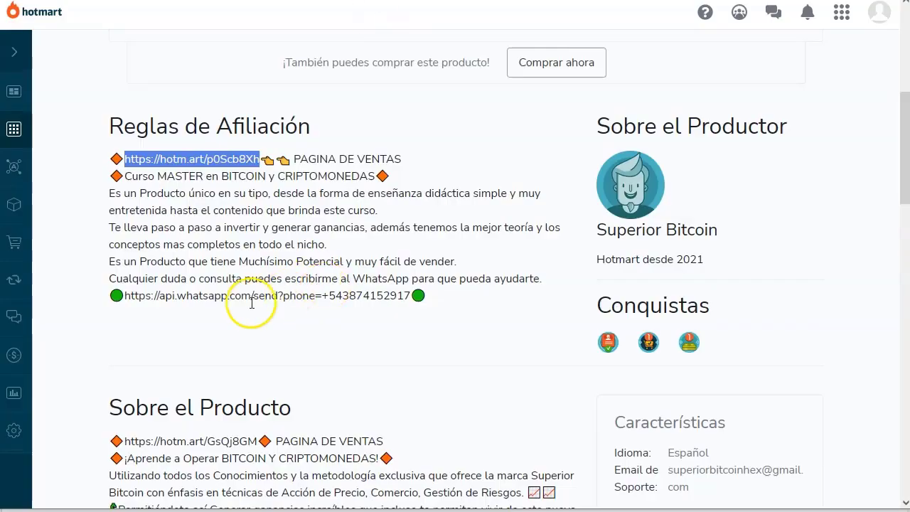
Return to the course's affiliate product page, review its description and open its disclosure links
scroll(285, 298, "down", 5)
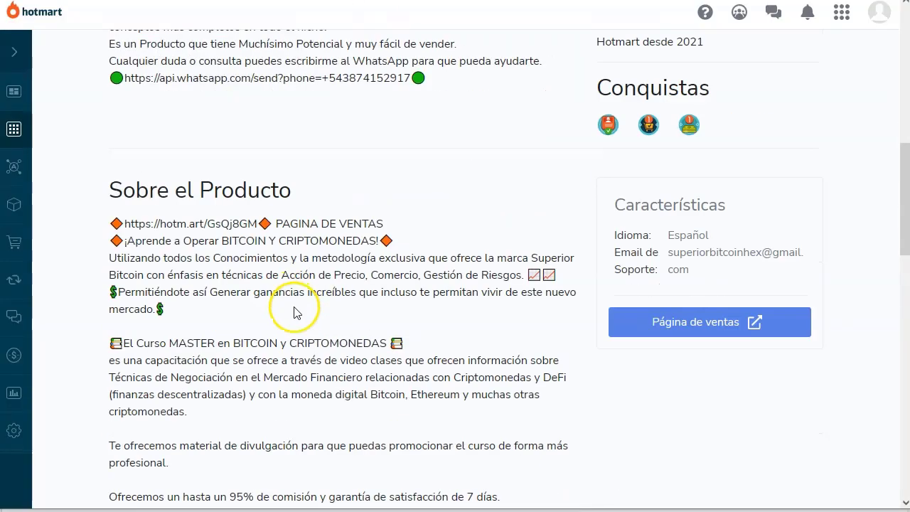
scroll(270, 234, "down", 2)
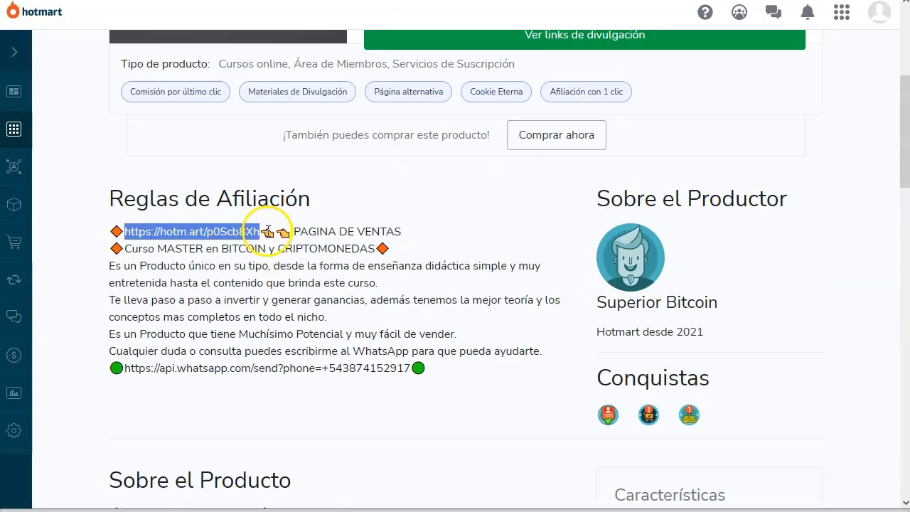
scroll(298, 241, "up", 4)
scroll(320, 284, "down", 2)
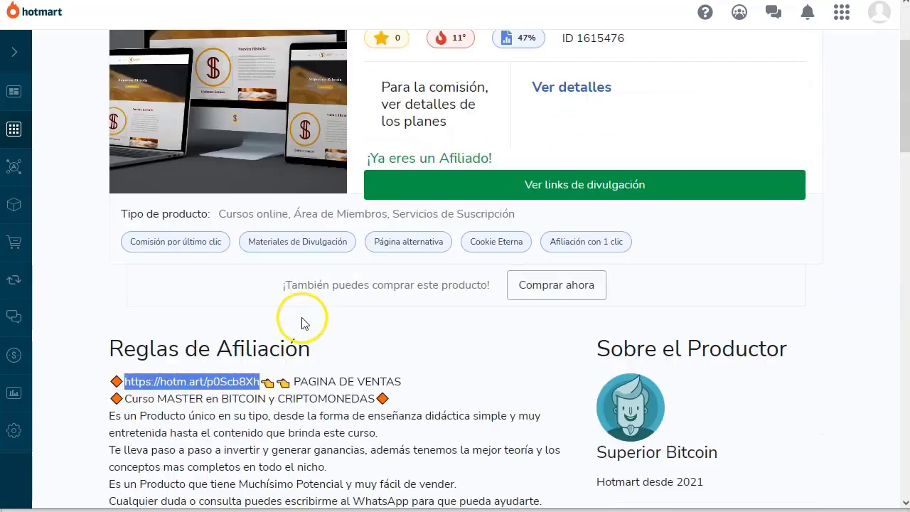
left_click(581, 182)
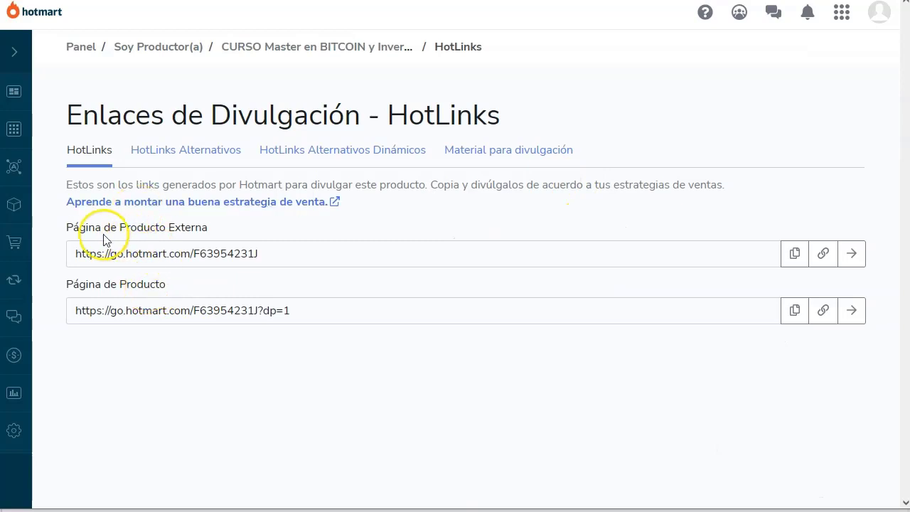
Compare the two HotLinks and open the link-shortening form for the Página de Producto Externa link
left_click_drag(71, 227, 142, 231)
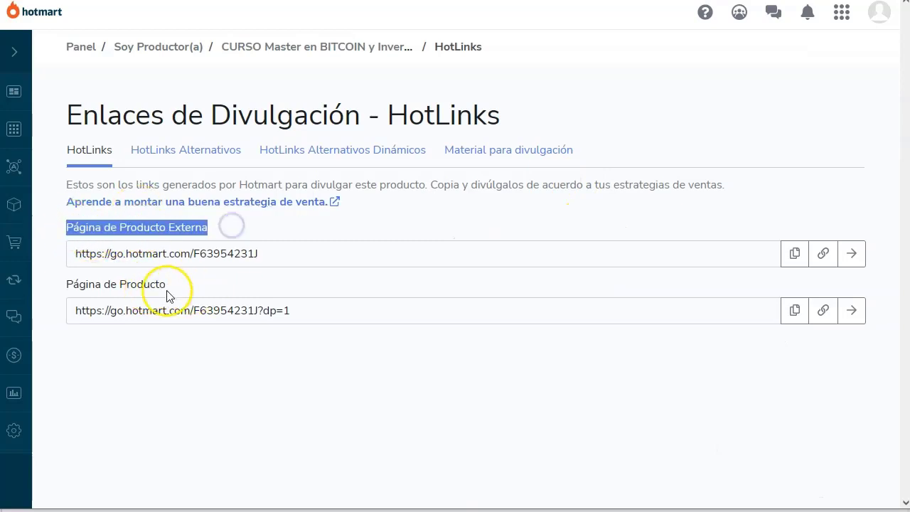
left_click_drag(65, 285, 207, 289)
left_click(226, 290)
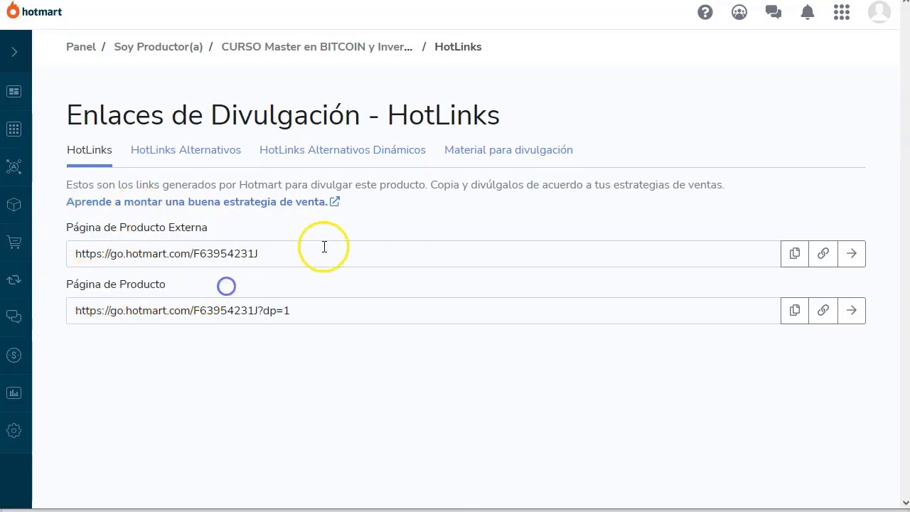
left_click_drag(74, 253, 235, 245)
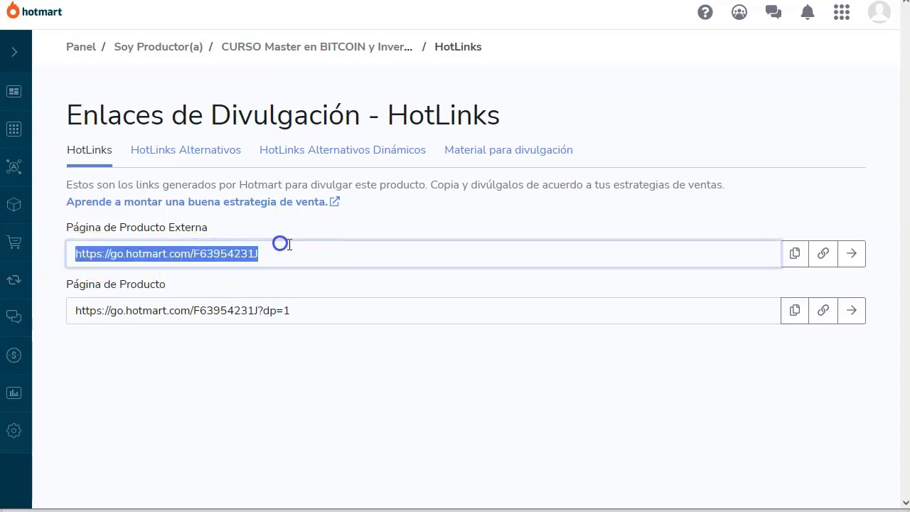
left_click(313, 259)
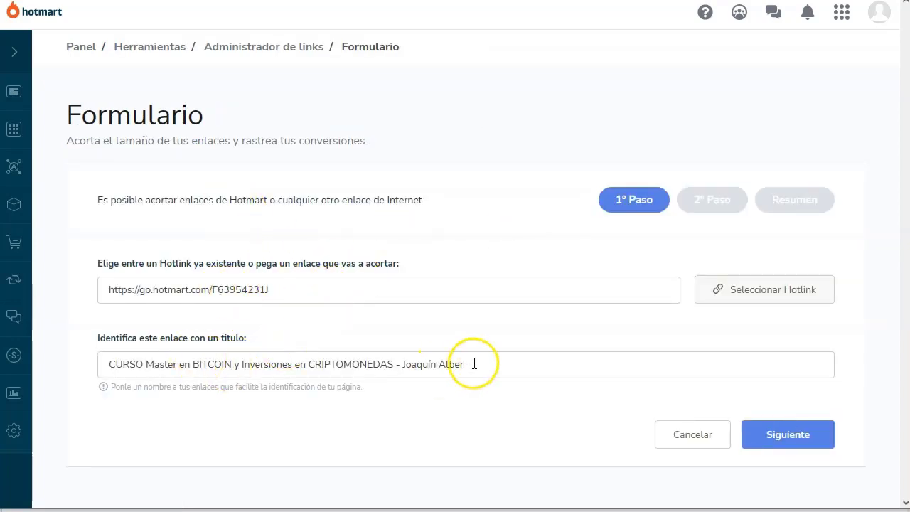
Title the shortened link "bitcoin-youtube" and continue to the second step of the form
left_click_drag(472, 365, 105, 379)
type("bitcoin-youtube")
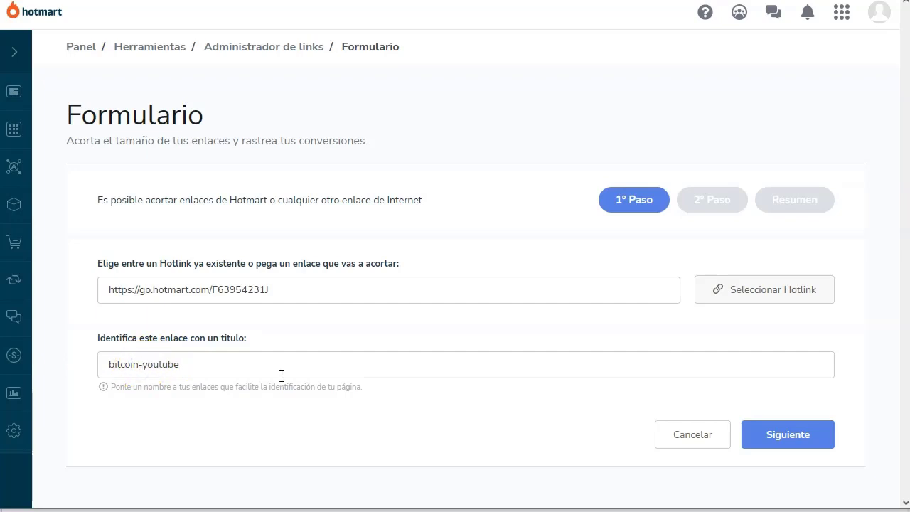
left_click(782, 434)
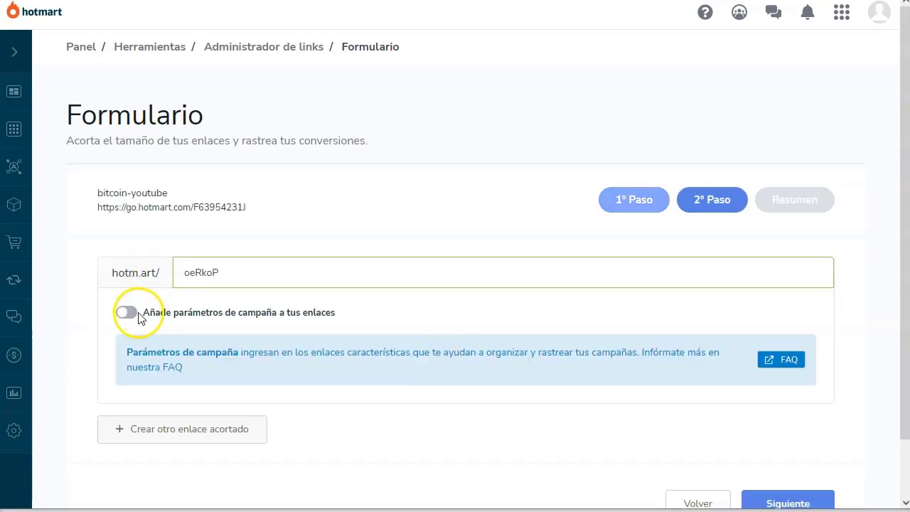
Enable campaign parameters for the shortened link, set its Etiqueta SRC to "yt-channel" and continue to the summary
left_click(128, 314)
scroll(415, 318, "down", 1)
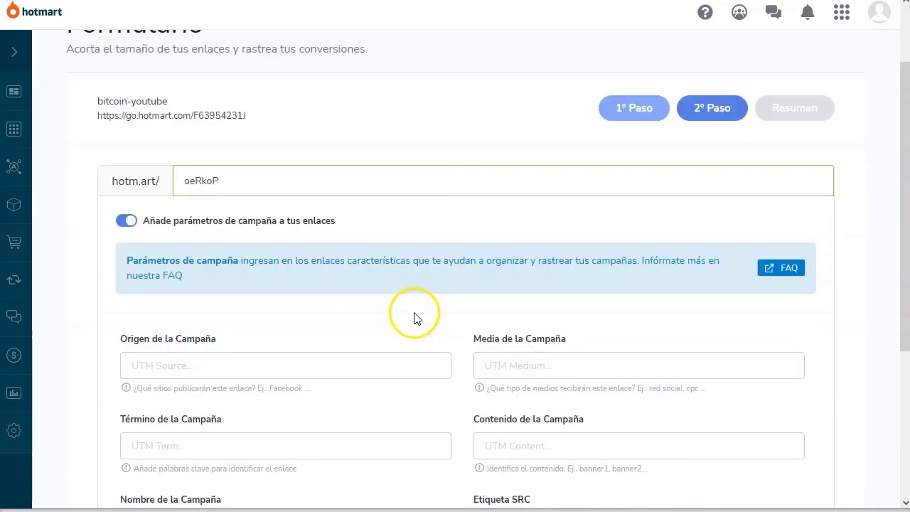
scroll(415, 318, "down", 3)
left_click_drag(529, 306, 471, 303)
left_click(540, 327)
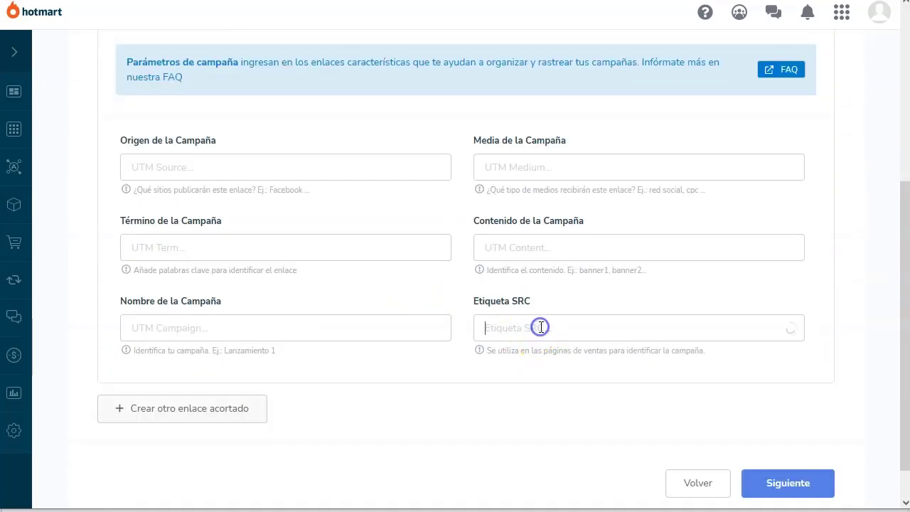
type("up")
key("BackSpace")
key("BackSpace")
type("y")
scroll(400, 266, "up", 1)
scroll(400, 266, "down", 2)
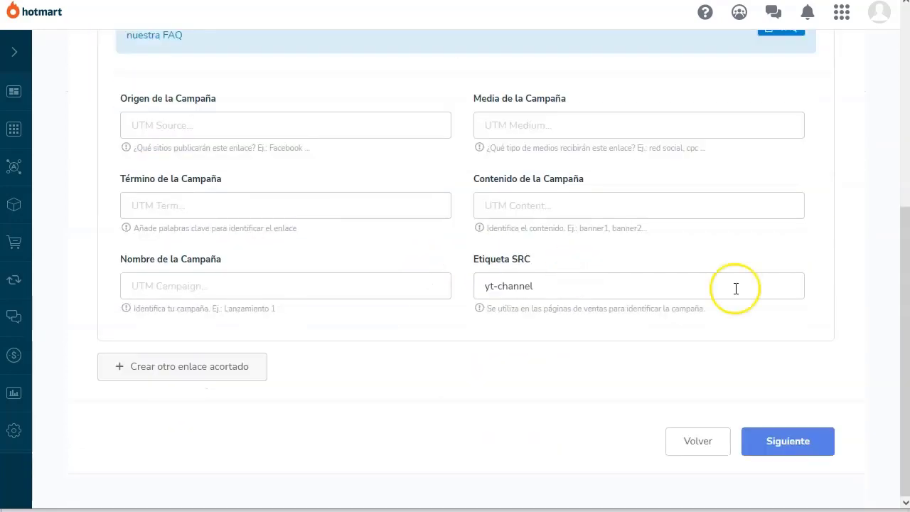
left_click(780, 446)
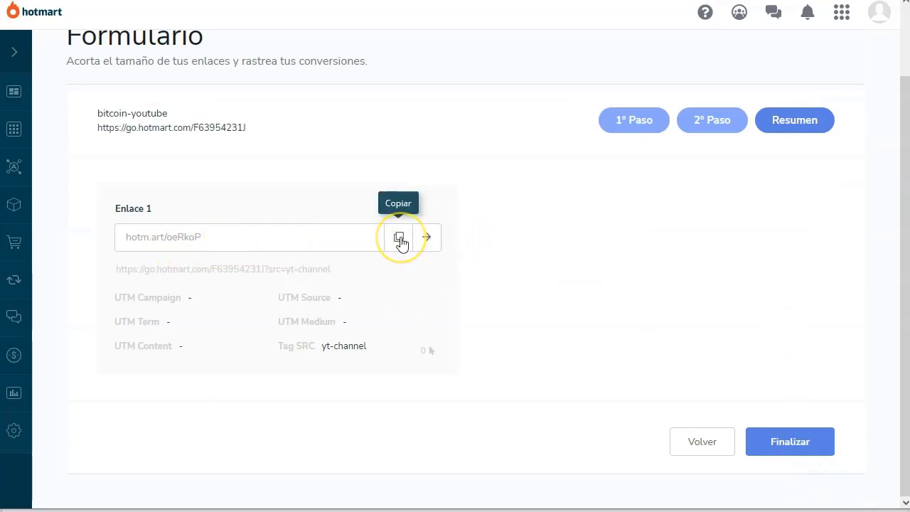
Finish the shortening form and copy the shortened link of bitcoin-youtube from the list of links
left_click(789, 443)
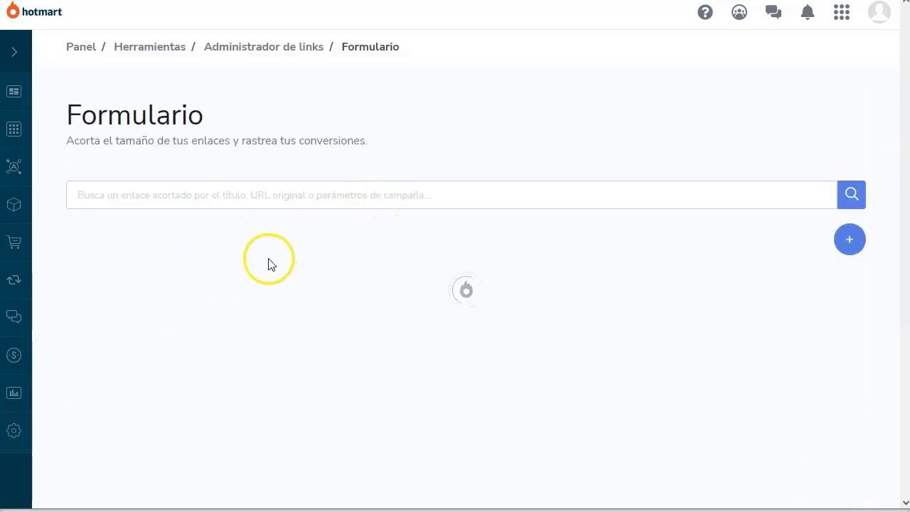
scroll(267, 284, "down", 3)
scroll(242, 355, "up", 2)
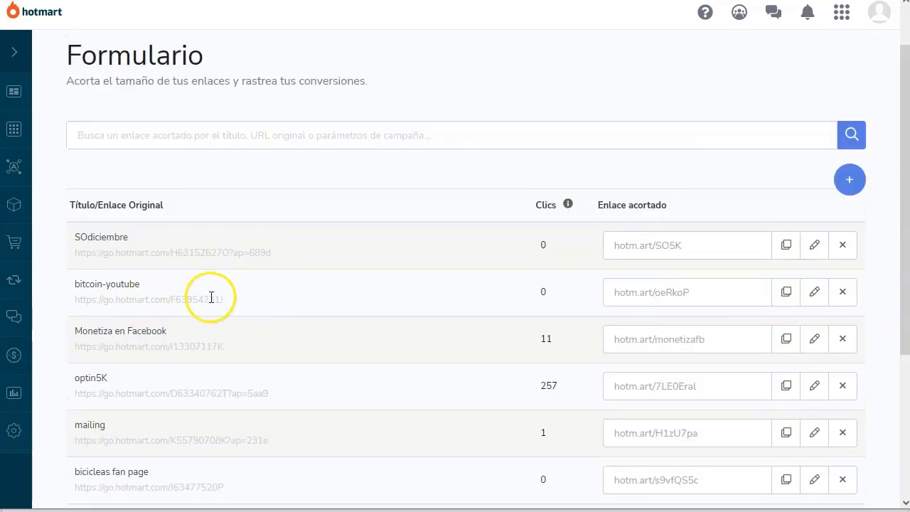
left_click_drag(233, 299, 91, 302)
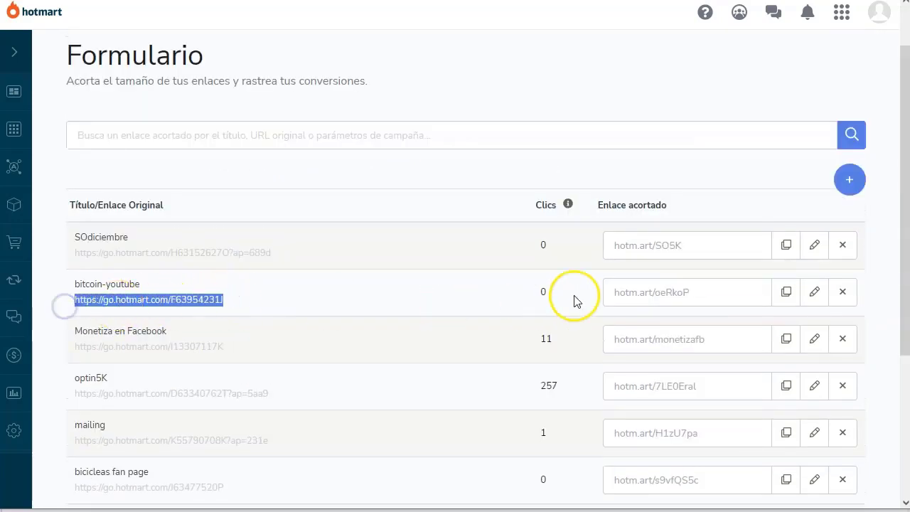
left_click(785, 293)
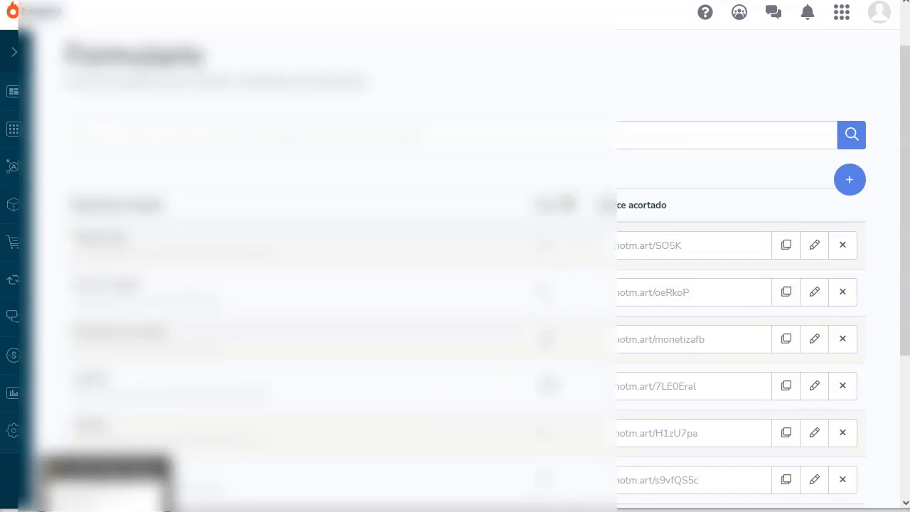
Switch to the text editor, paste the shortened link under the line "curso a promocionar." and return to the browser
key("alt+Tab")
key("Up")
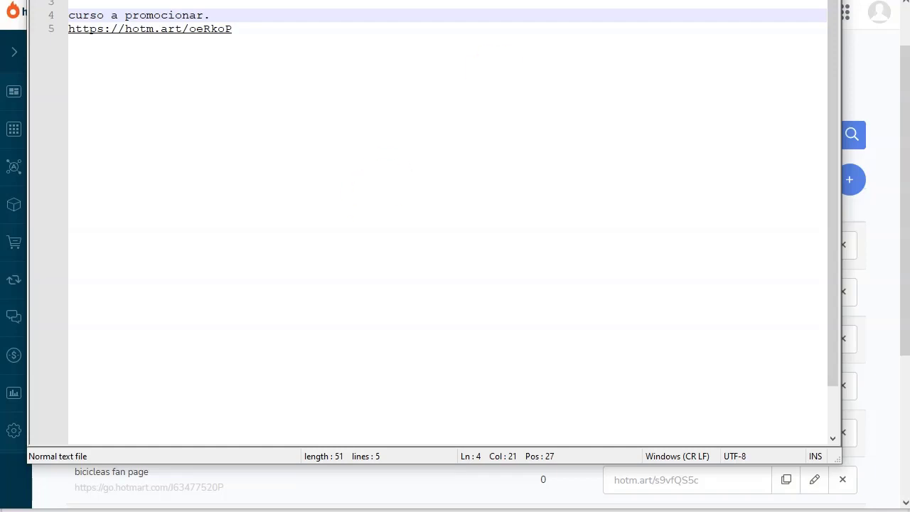
left_click(527, 166)
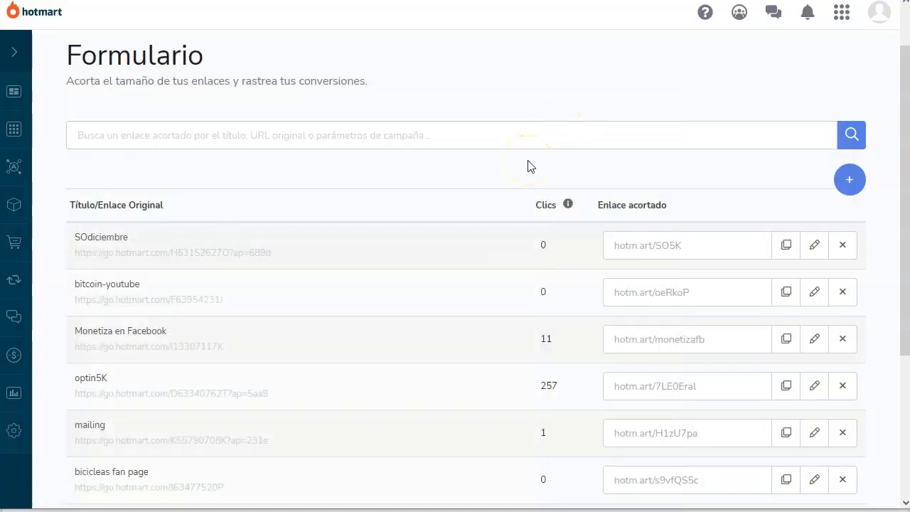
Go back to the Master en Bitcoin sales page and review its banner and promotional videos
scroll(533, 88, "up", 2)
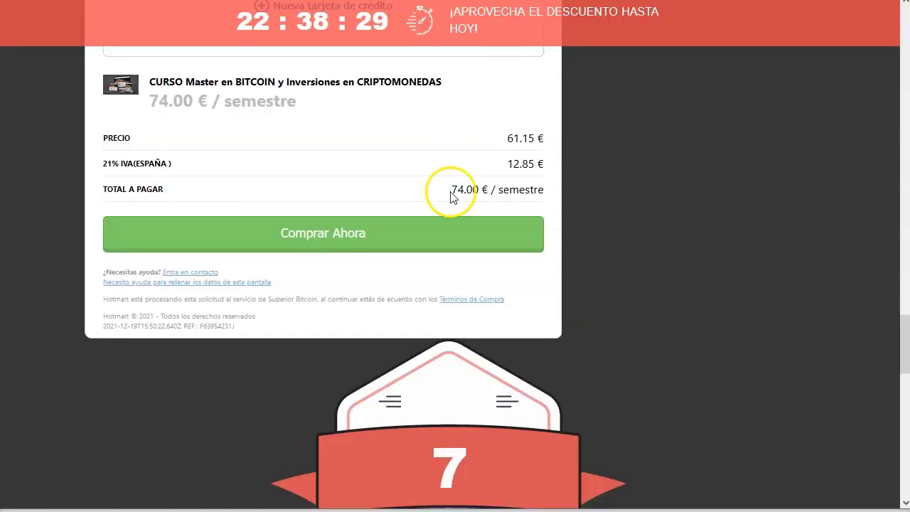
scroll(386, 220, "up", 10)
scroll(387, 218, "down", 10)
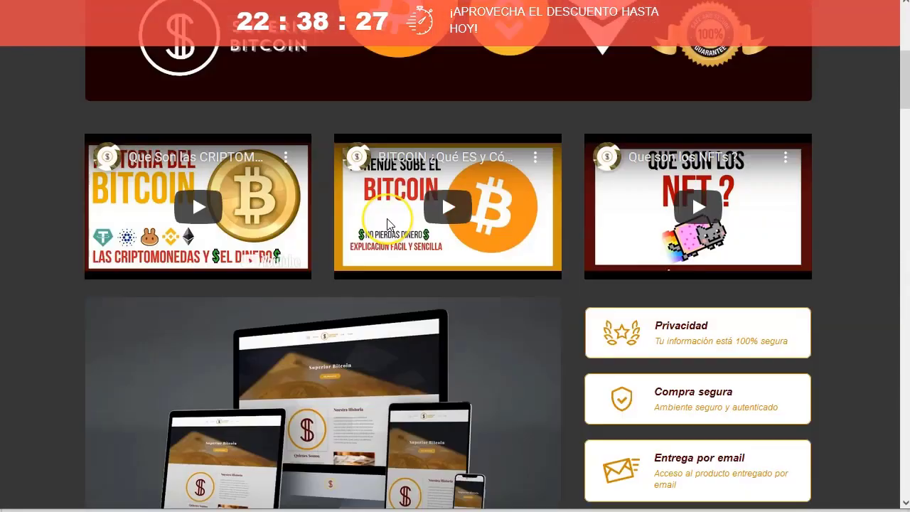
scroll(387, 219, "up", 5)
scroll(386, 218, "down", 4)
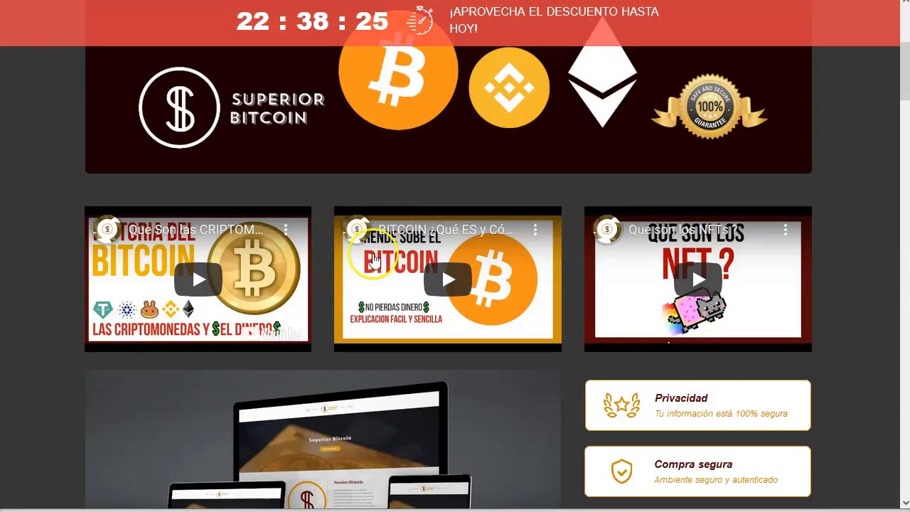
scroll(668, 274, "up", 4)
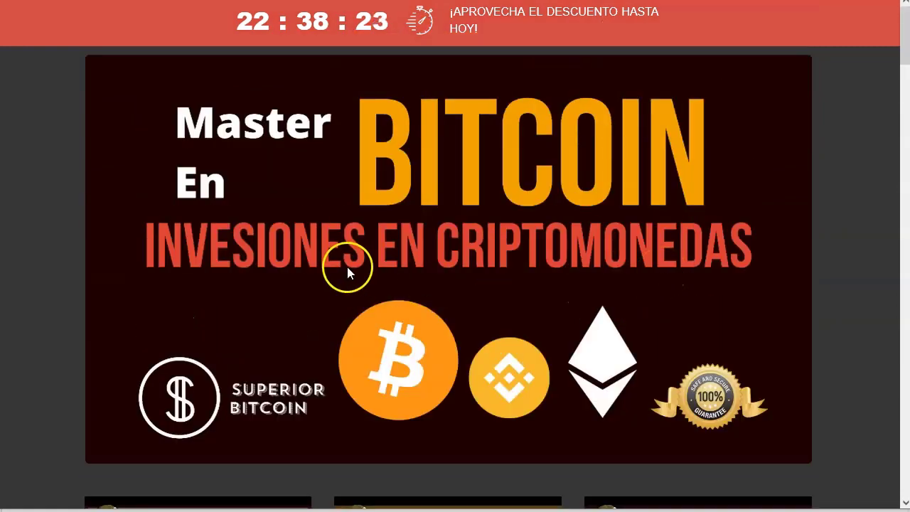
Look through the Master en Bitcoin sales page down to the section with the four free class videos
scroll(347, 270, "down", 4)
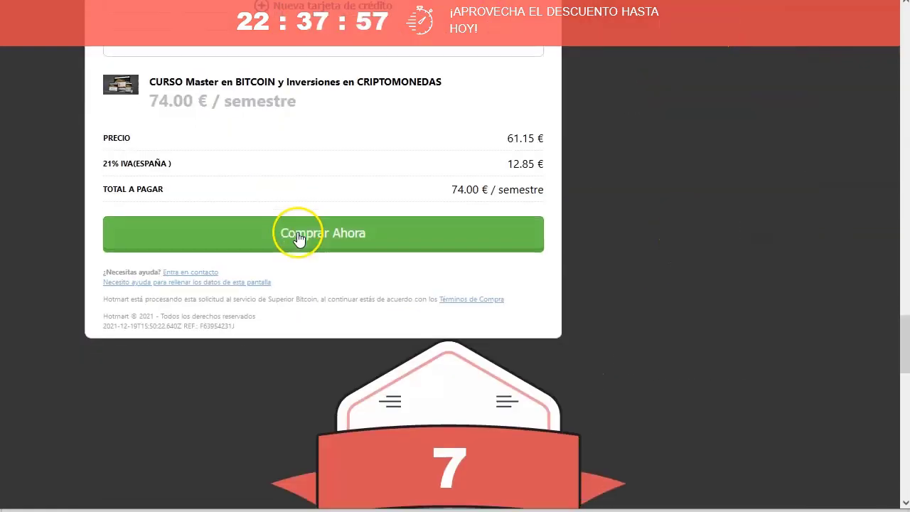
scroll(301, 227, "down", 7)
scroll(303, 223, "down", 4)
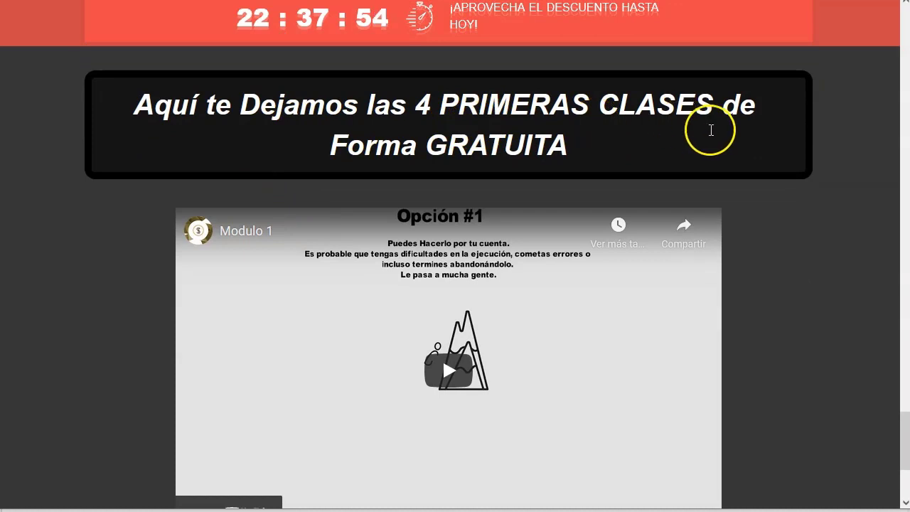
scroll(359, 187, "down", 2)
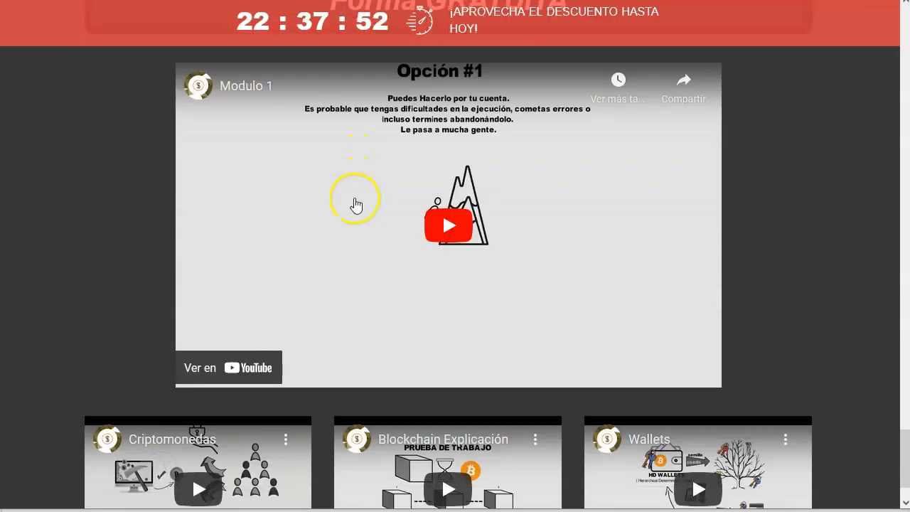
scroll(327, 176, "up", 1)
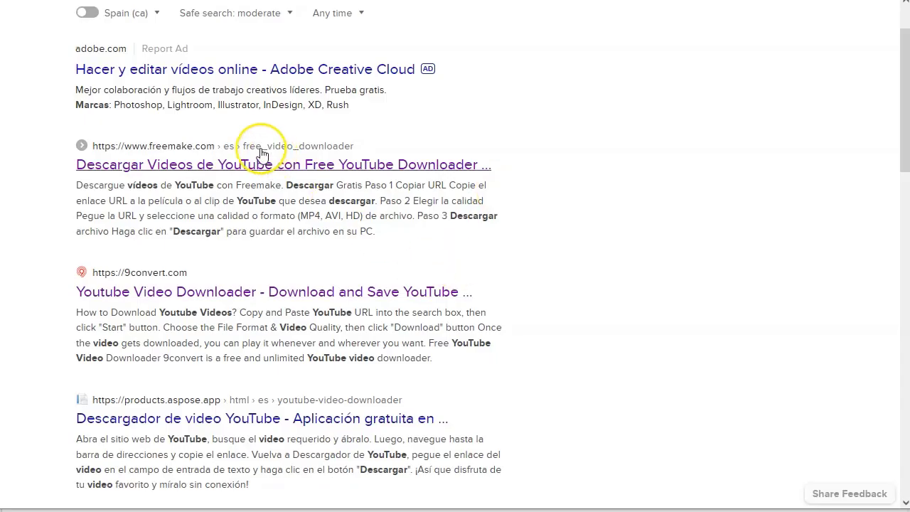
In the DuckDuckGo results, copy the query "descargar video youtube" and open the 9convert.com YouTube video downloader
scroll(261, 152, "up", 1)
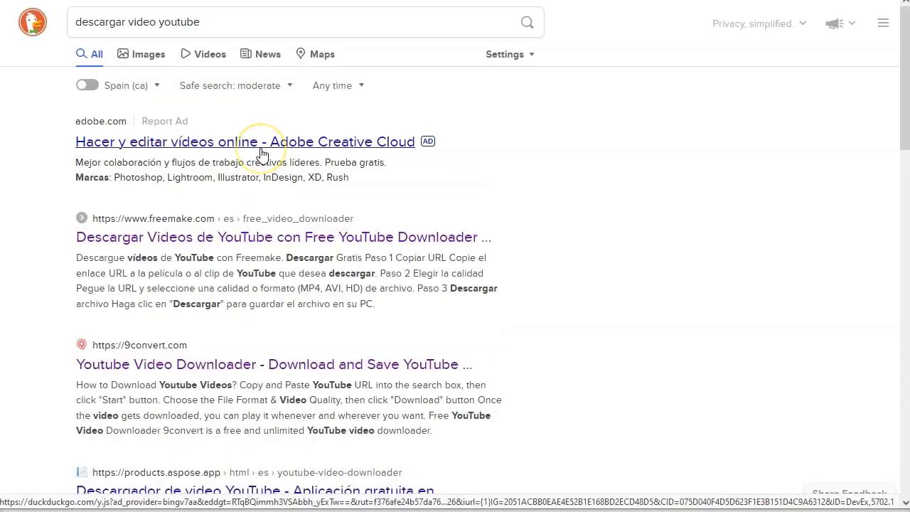
left_click_drag(215, 26, 72, 24)
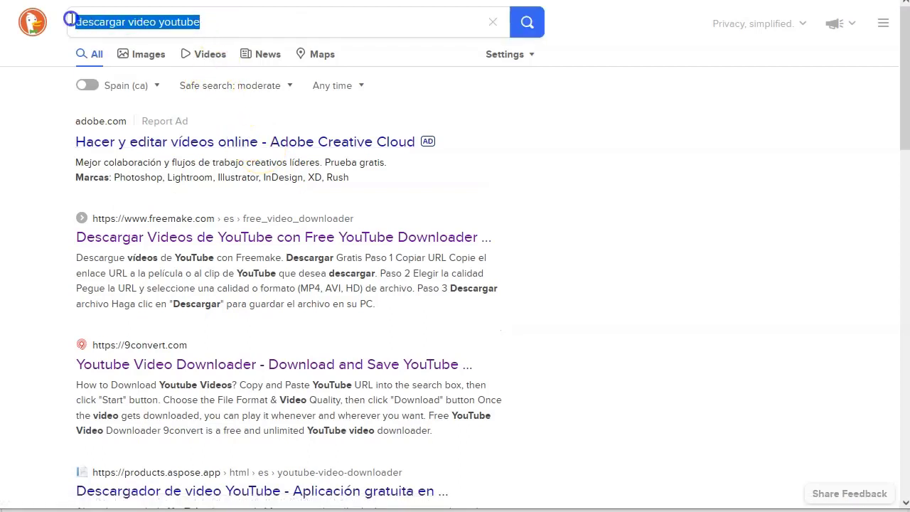
key("ctrl+c")
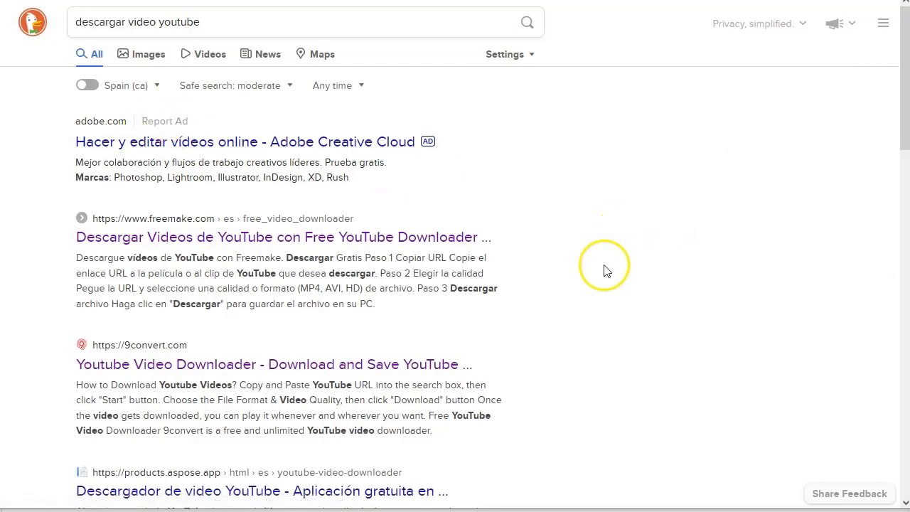
scroll(605, 268, "down", 2)
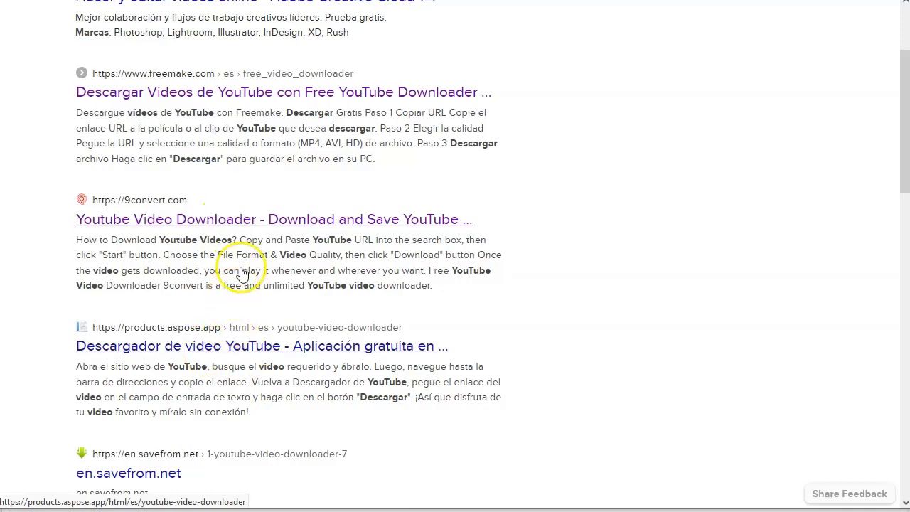
left_click(302, 217)
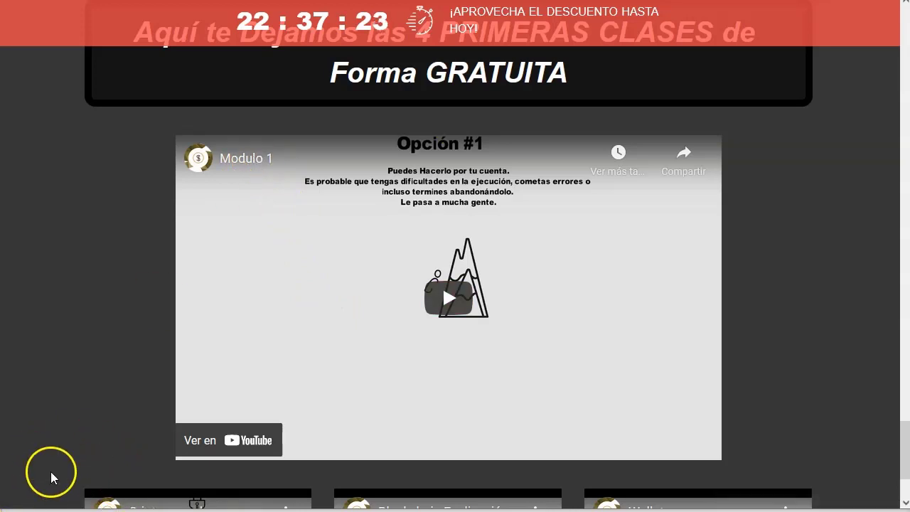
Copy the link of the Modulo 1 video from the sales page and load it in the 9Convert downloader
right_click(244, 163)
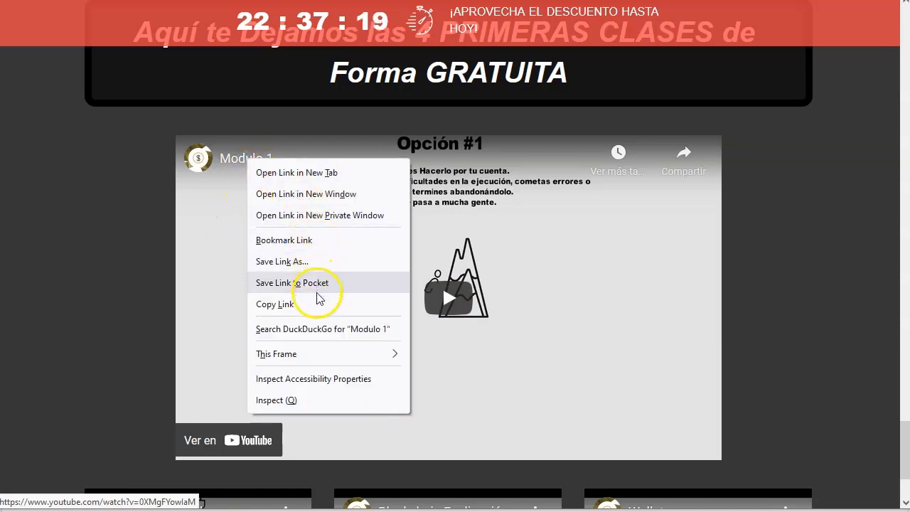
left_click(293, 304)
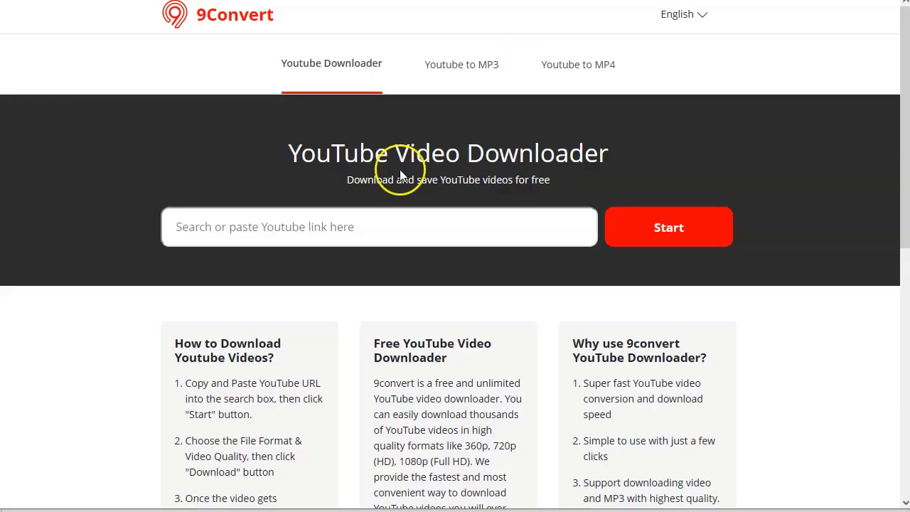
left_click(385, 229)
key("ctrl+v")
left_click(654, 228)
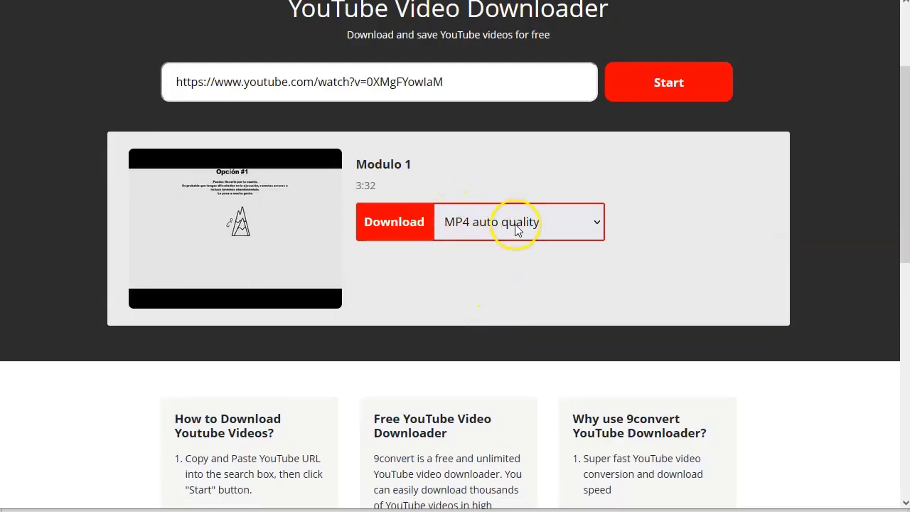
Download the Modulo 1 video from 9Convert as a 720p MP4
left_click(512, 226)
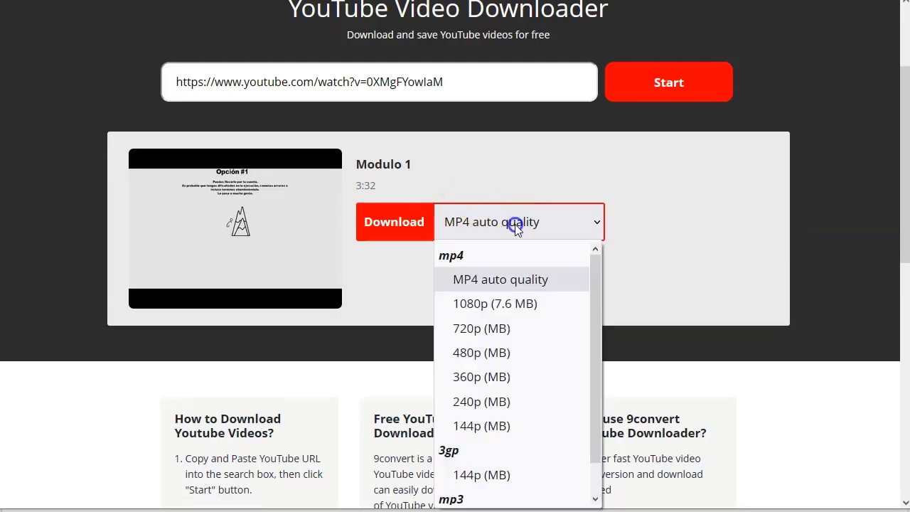
left_click(491, 327)
left_click(429, 234)
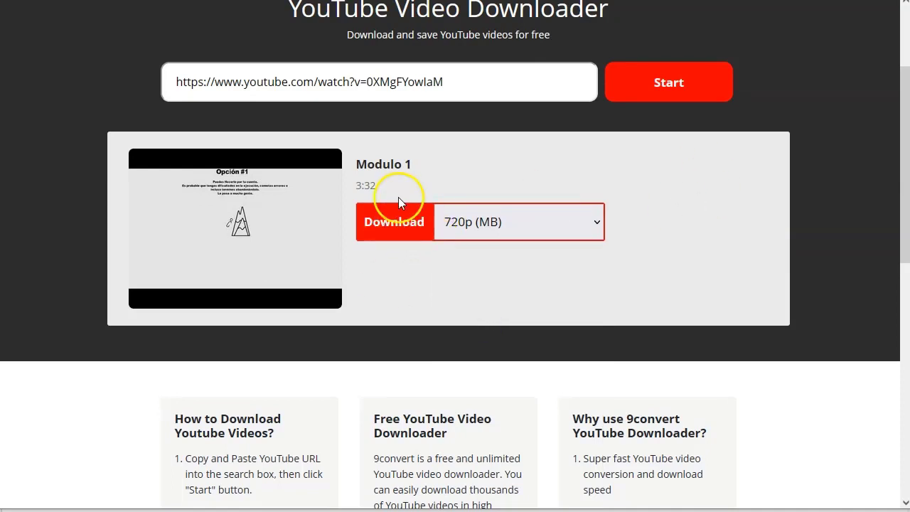
left_click(391, 226)
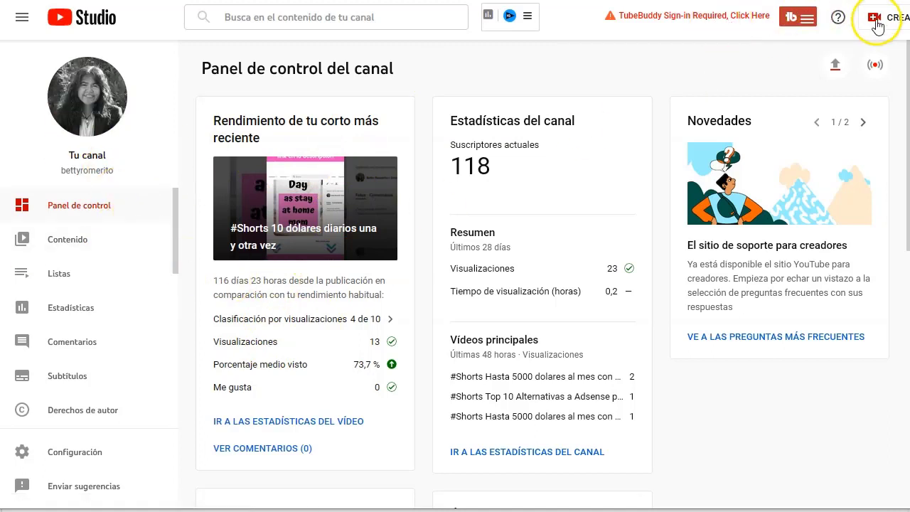
Switch to YouTube Studio, upload Modulo 1.mp4 to the channel and clear its prefilled title
left_click(836, 65)
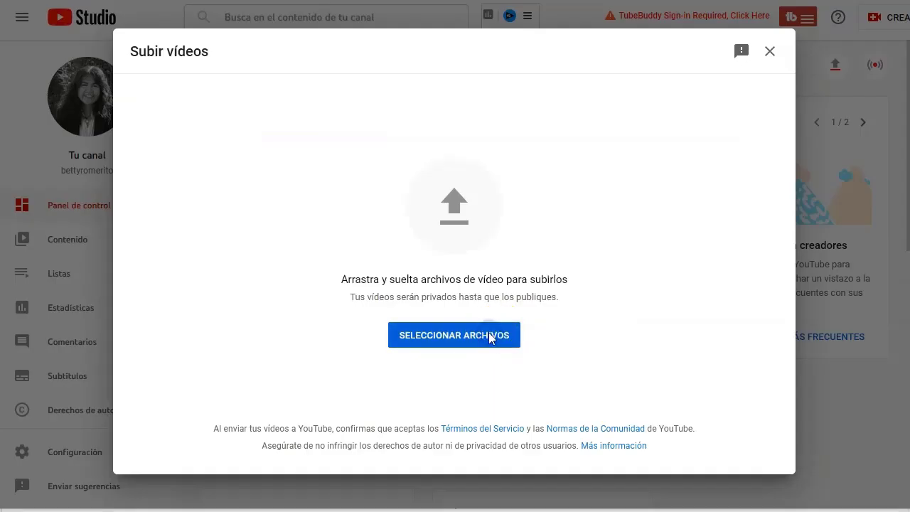
left_click(491, 339)
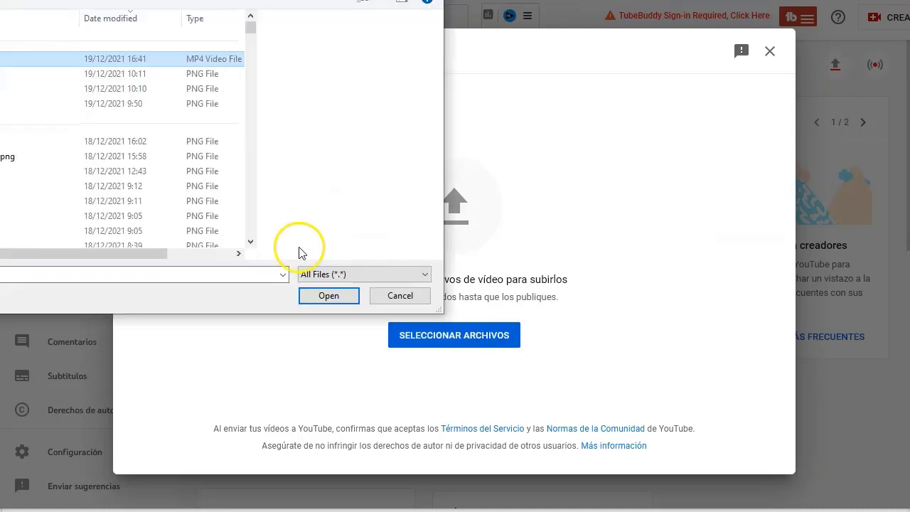
left_click(329, 296)
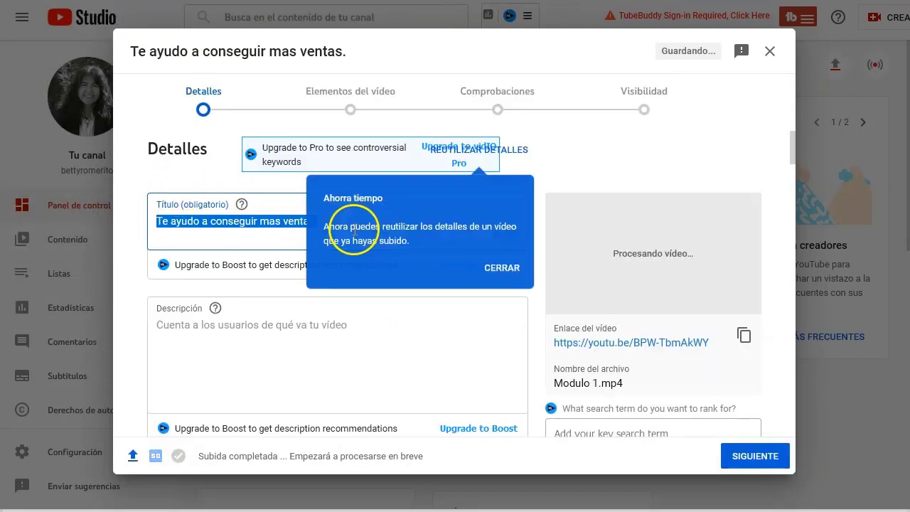
left_click(513, 268)
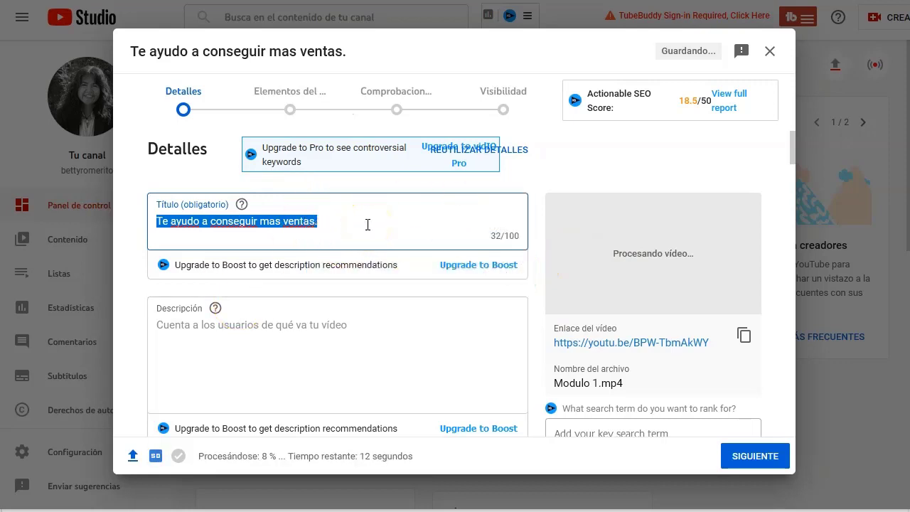
key("BackSpace")
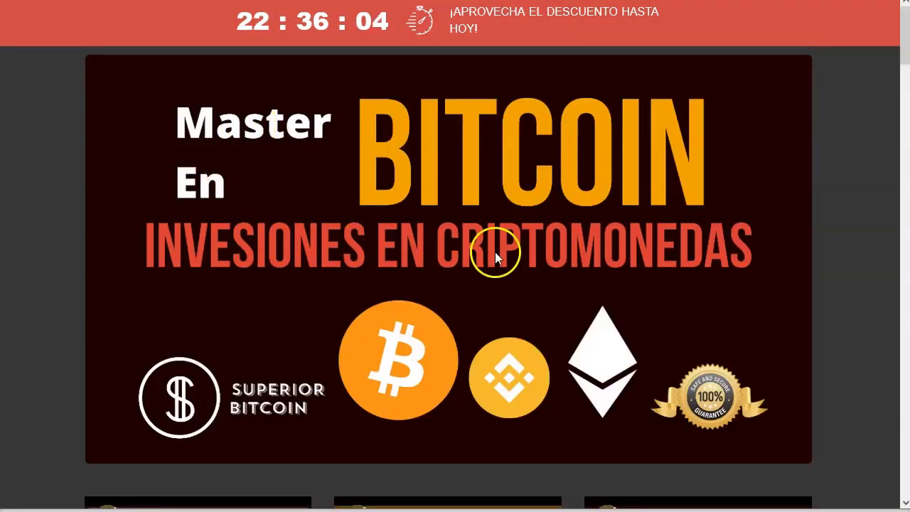
Return to the sales page and copy the words "Operar BITCOIN Y CRIPTOMONEDAS" from the course description heading
scroll(396, 234, "down", 10)
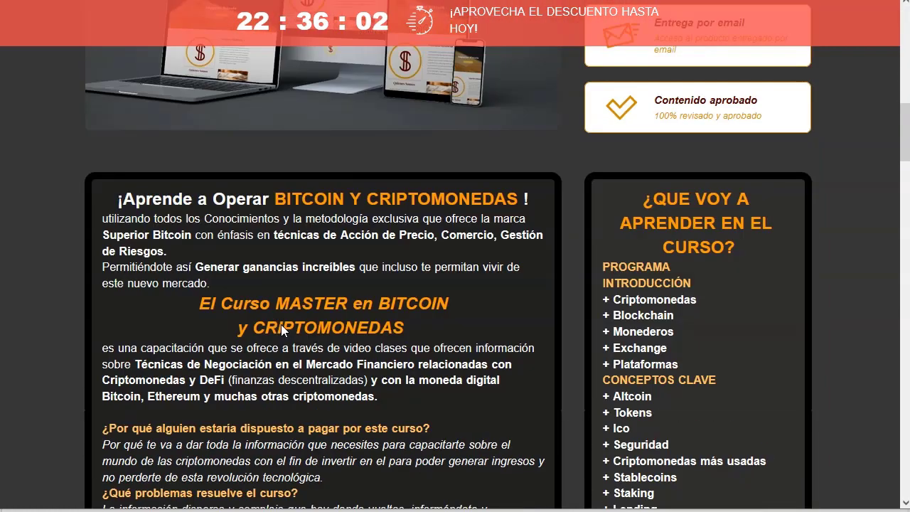
scroll(281, 324, "down", 1)
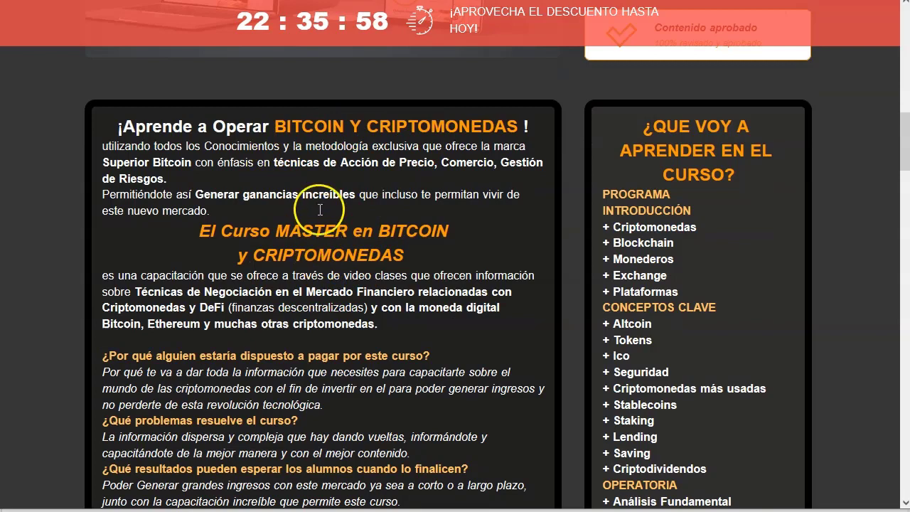
left_click(217, 127)
left_click_drag(217, 126, 509, 119)
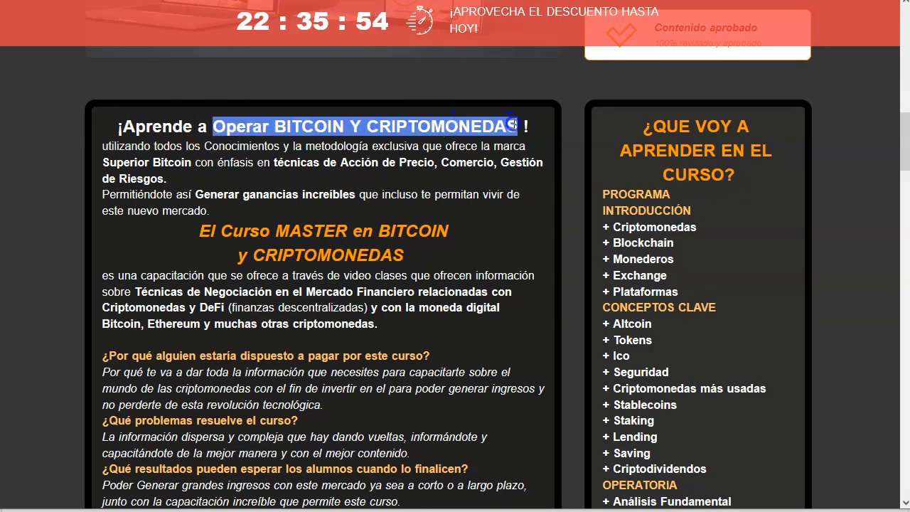
right_click(393, 128)
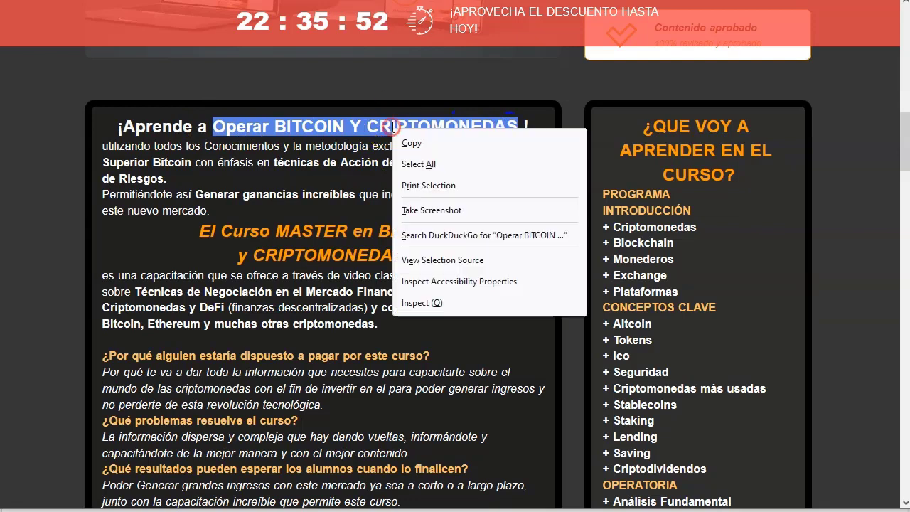
left_click(415, 145)
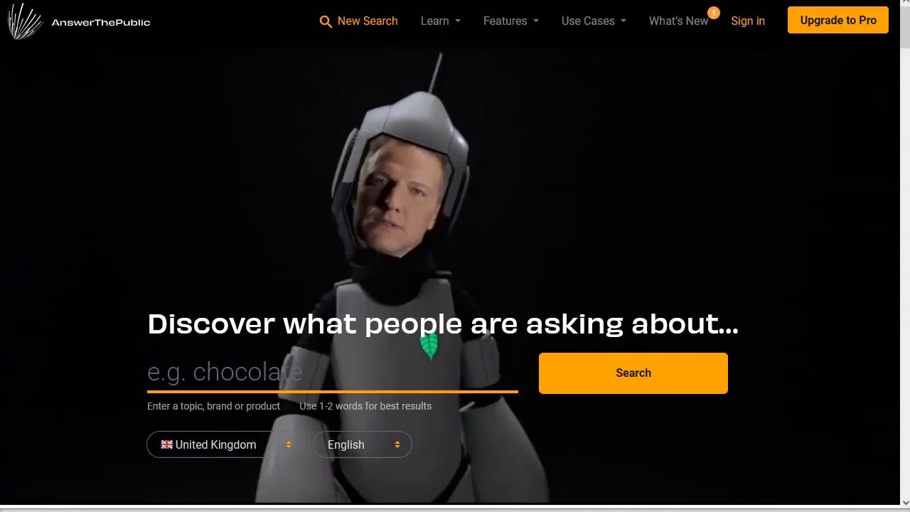
Switch to AnswerThePublic and paste the copied course phrase as the search topic
left_click(274, 371)
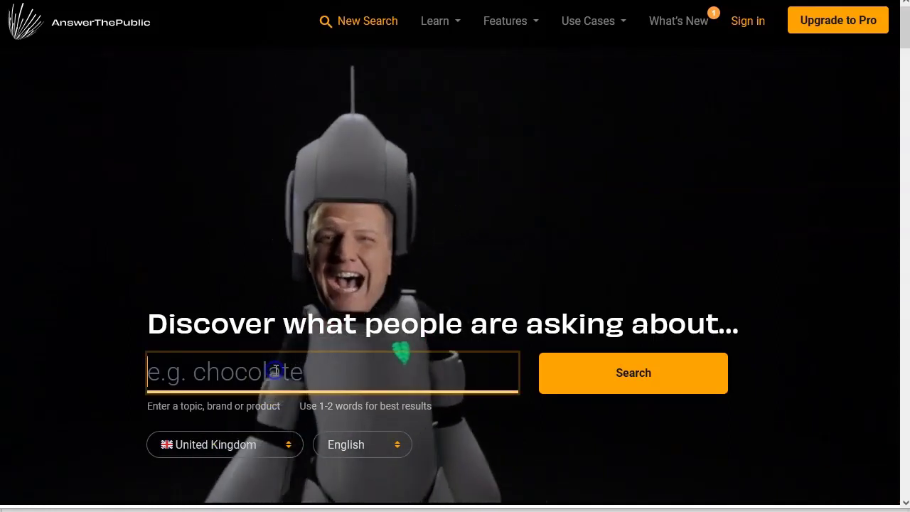
right_click(276, 371)
left_click(331, 217)
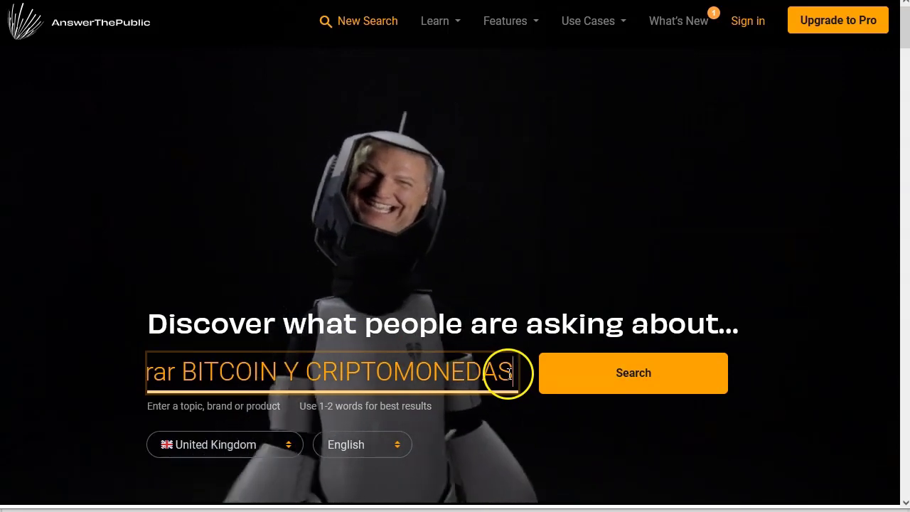
Set the country to Spain and the language to Español, run the search and go to the questions report
scroll(508, 372, "down", 2)
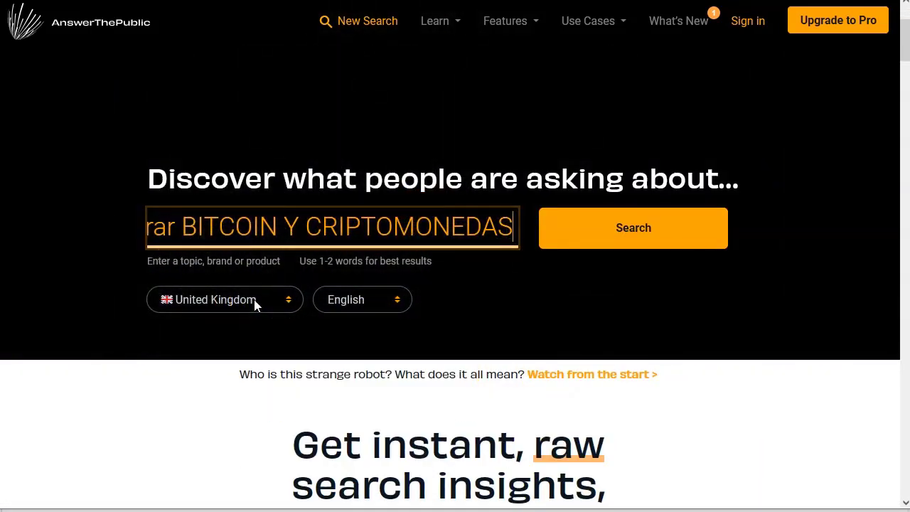
left_click(247, 294)
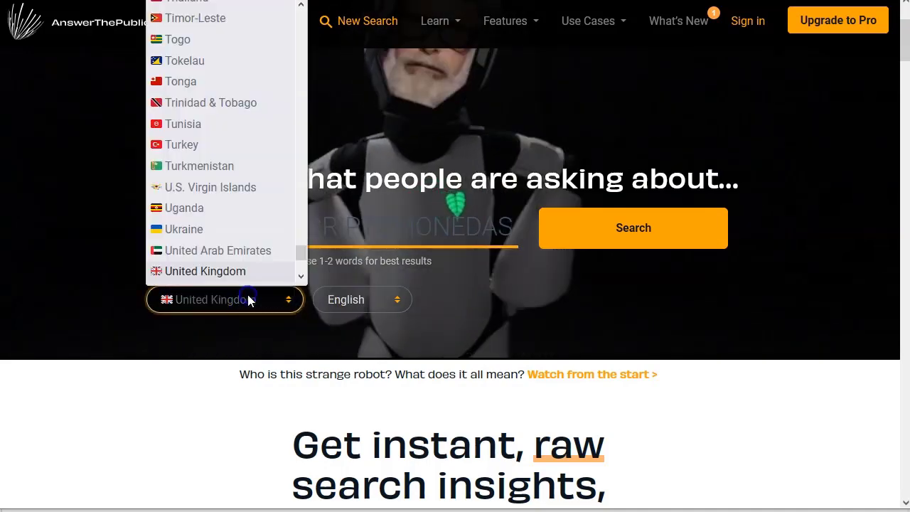
scroll(222, 131, "up", 20)
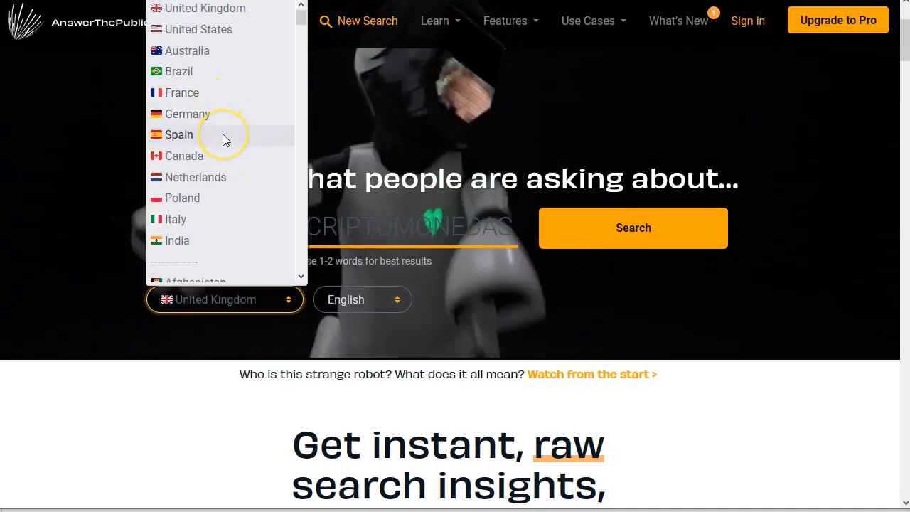
left_click(222, 133)
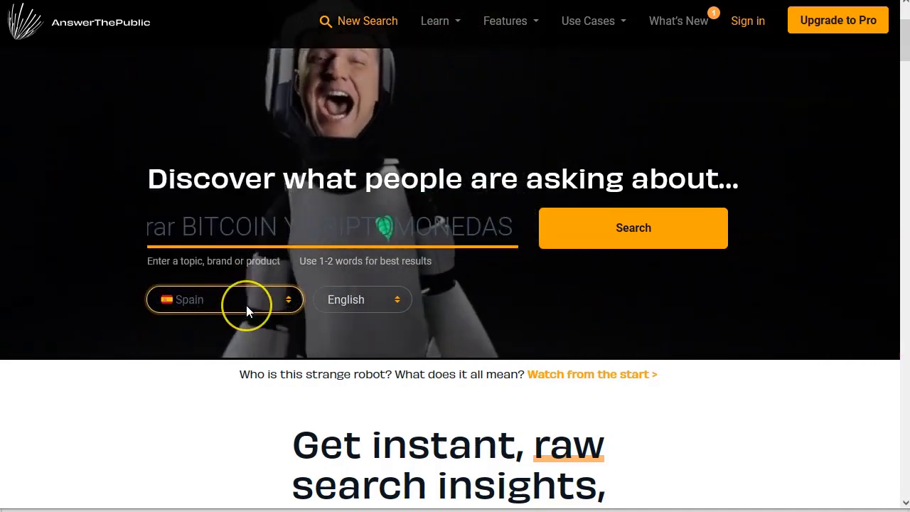
left_click(341, 304)
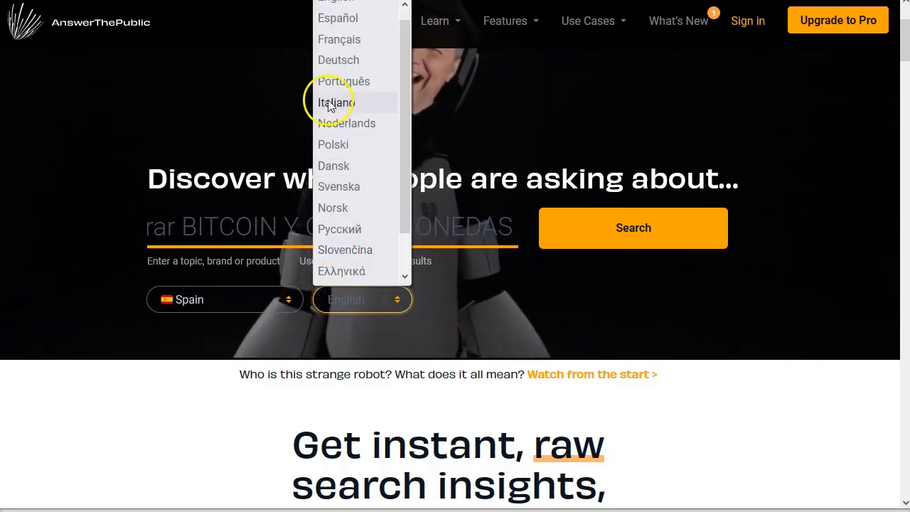
left_click(343, 29)
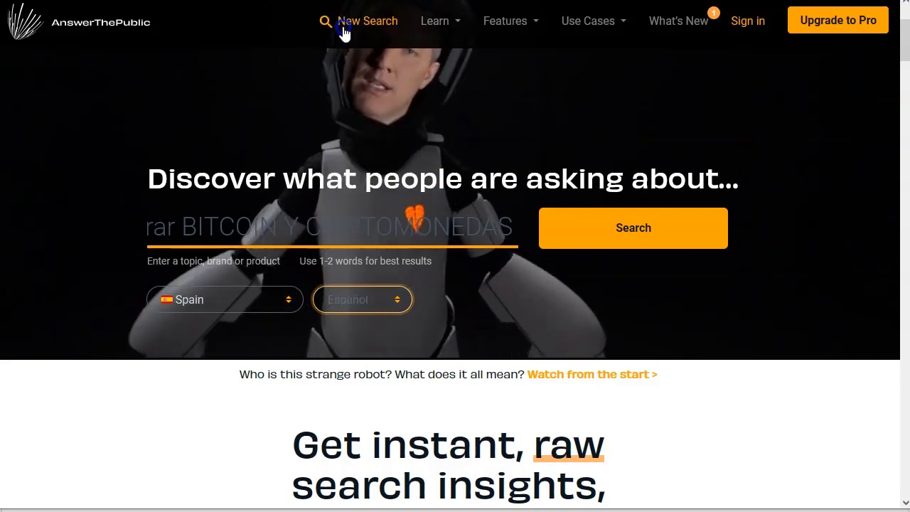
left_click(626, 226)
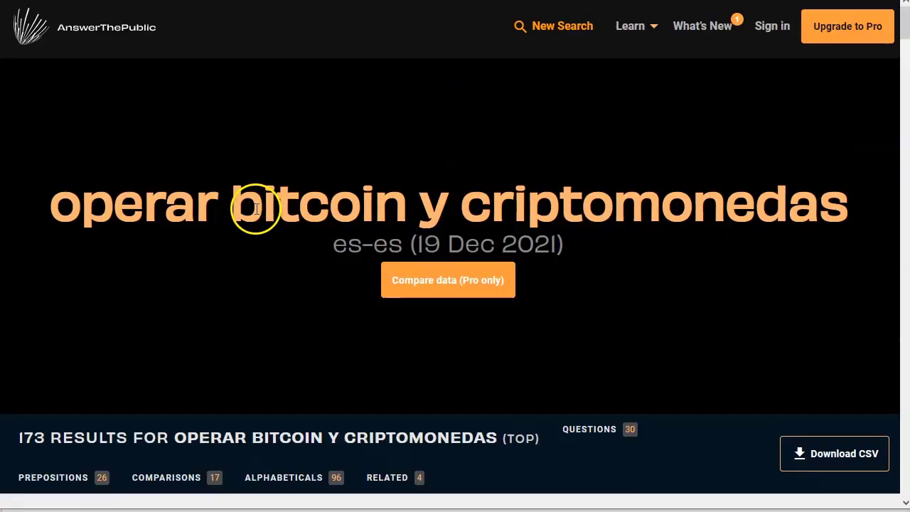
scroll(211, 249, "down", 3)
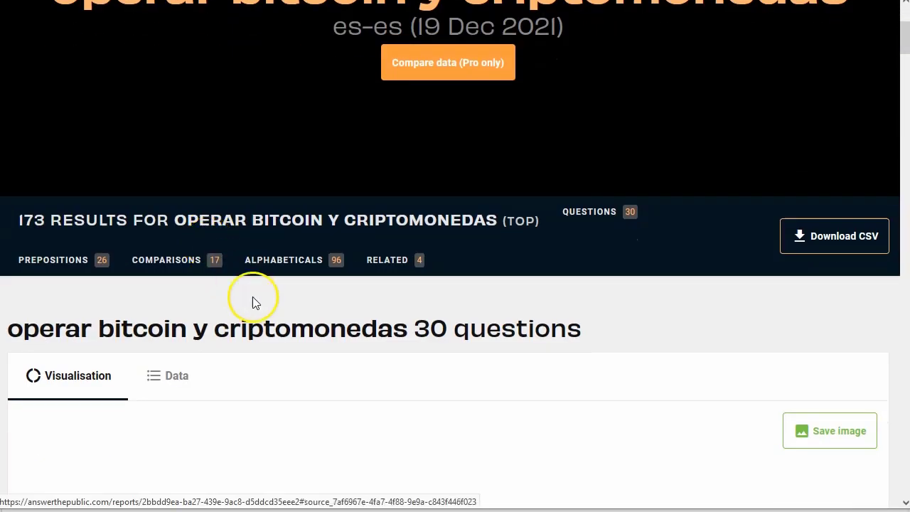
Look for a title idea in the AnswerThePublic questions wheel and, in YouTube Studio, enter the video title "Cuando invertir en bitcoin o no"
scroll(254, 299, "down", 1)
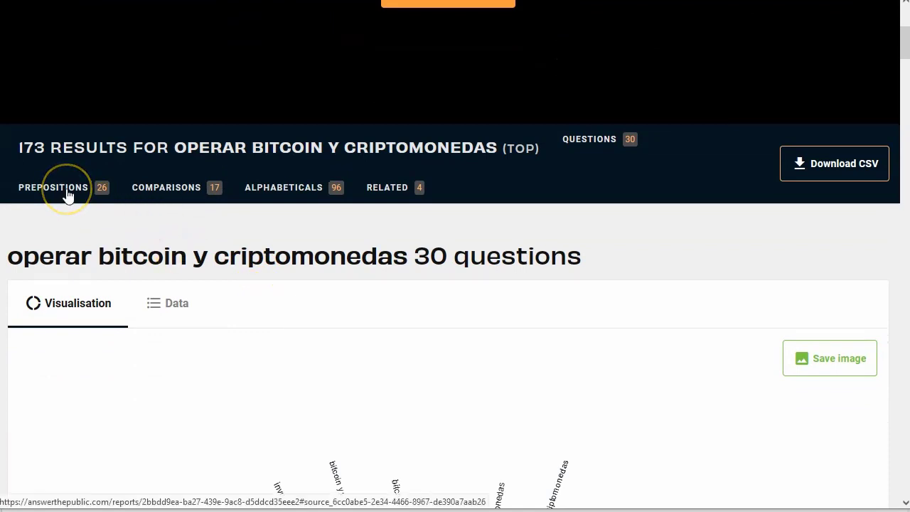
left_click(176, 197)
left_click(274, 203)
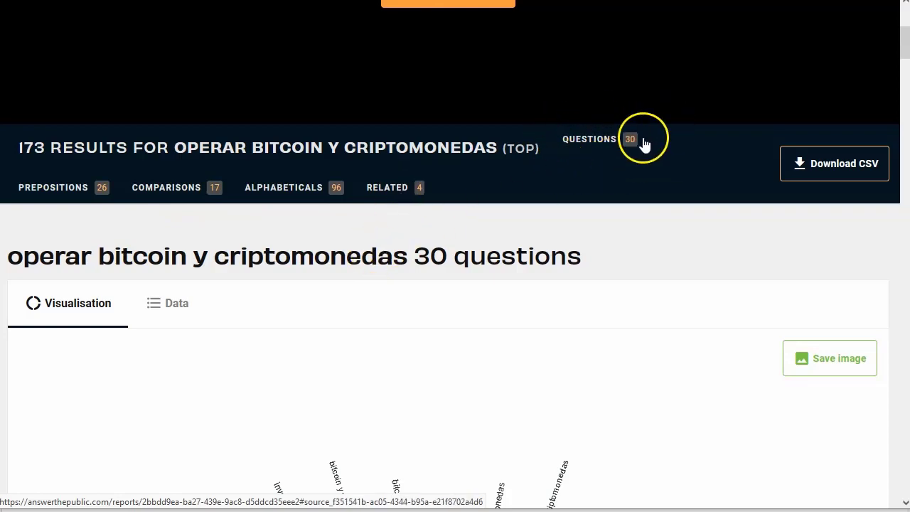
scroll(346, 286, "down", 5)
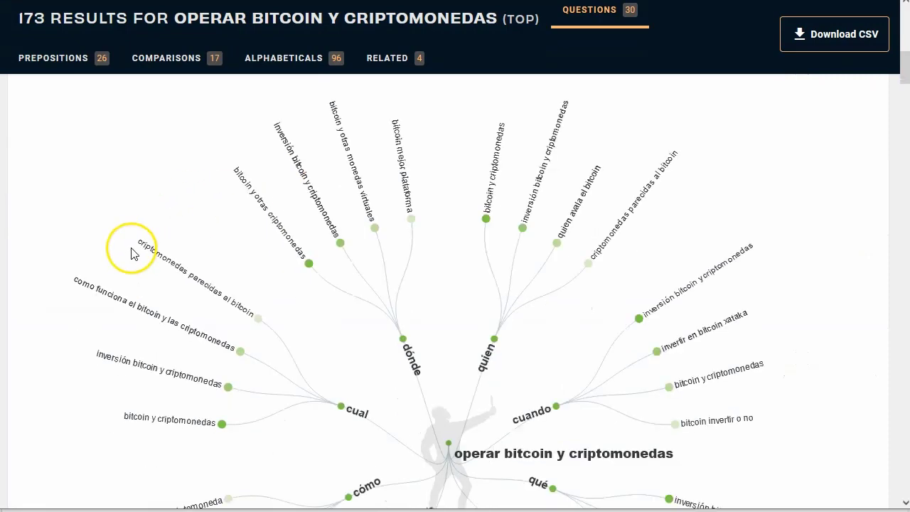
scroll(132, 254, "down", 1)
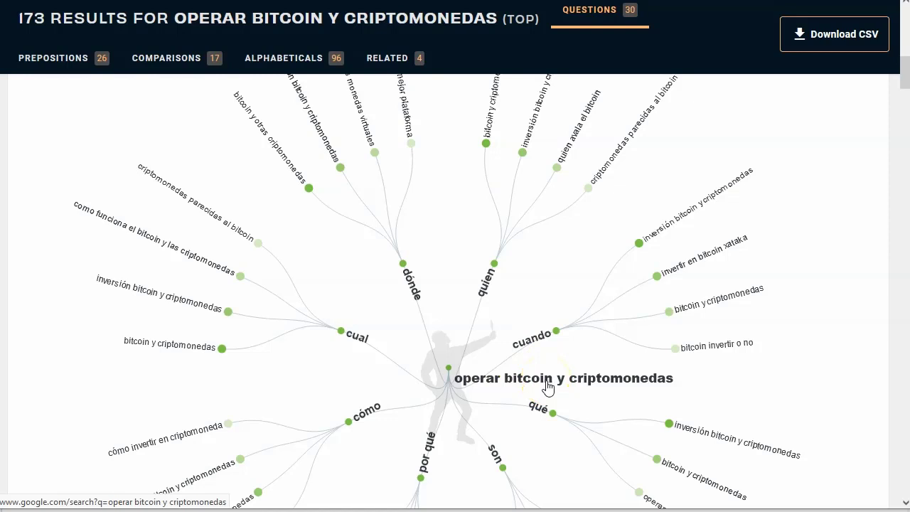
left_click(675, 347)
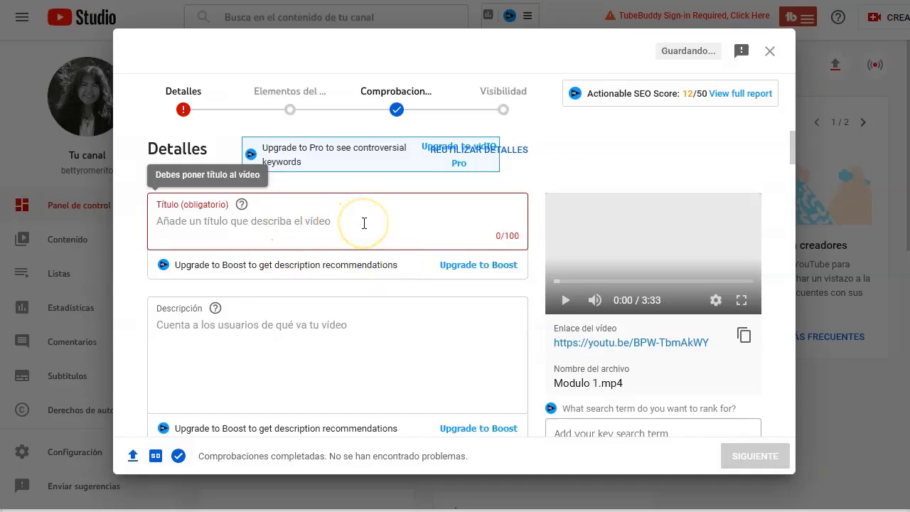
type("Cuando invertir en bitcoin o no")
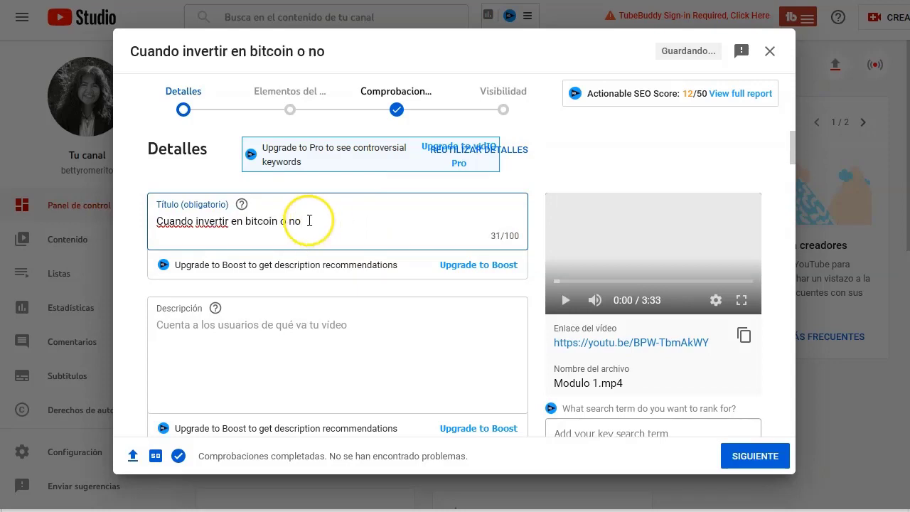
Copy the video title, search YouTube for "Cuando invertir en bitcoin o no" and look through the competing videos
left_click_drag(313, 221, 187, 218)
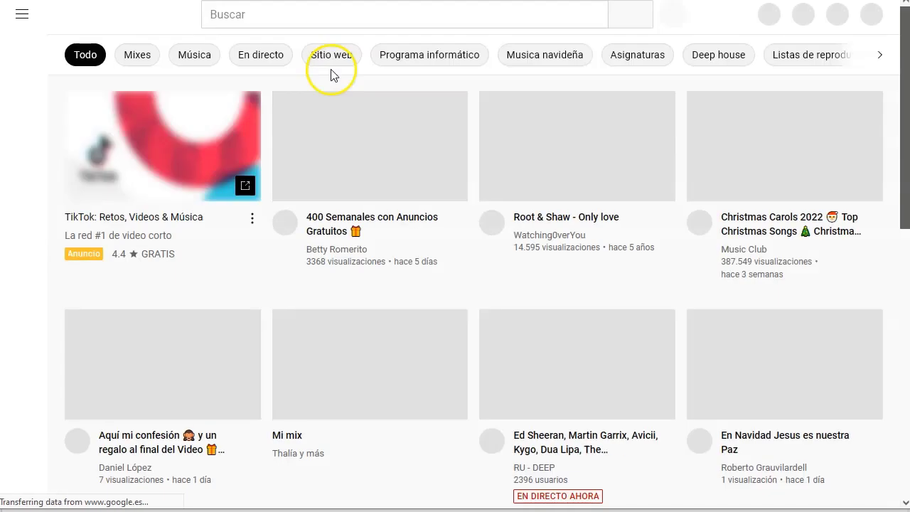
left_click(318, 17)
type("Cuando invertir en bitcoin o no")
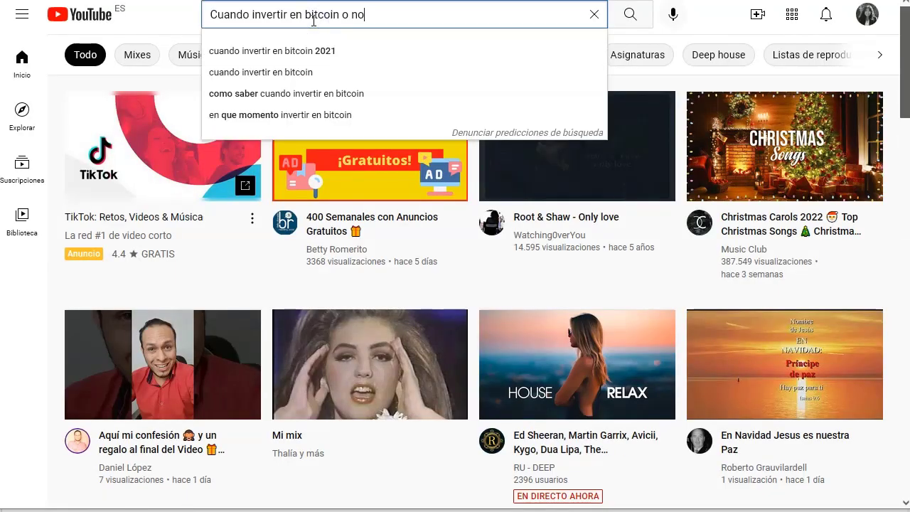
key("Return")
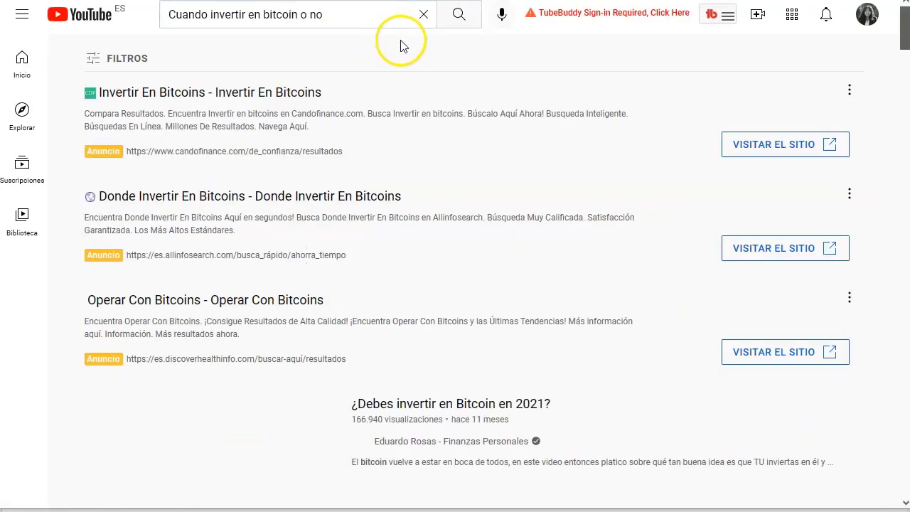
scroll(297, 279, "down", 3)
scroll(298, 280, "down", 20)
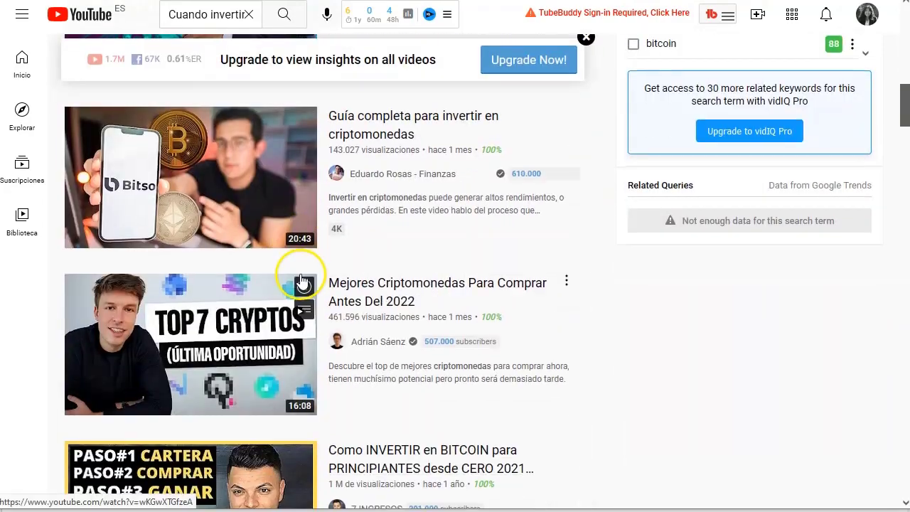
scroll(300, 279, "down", 15)
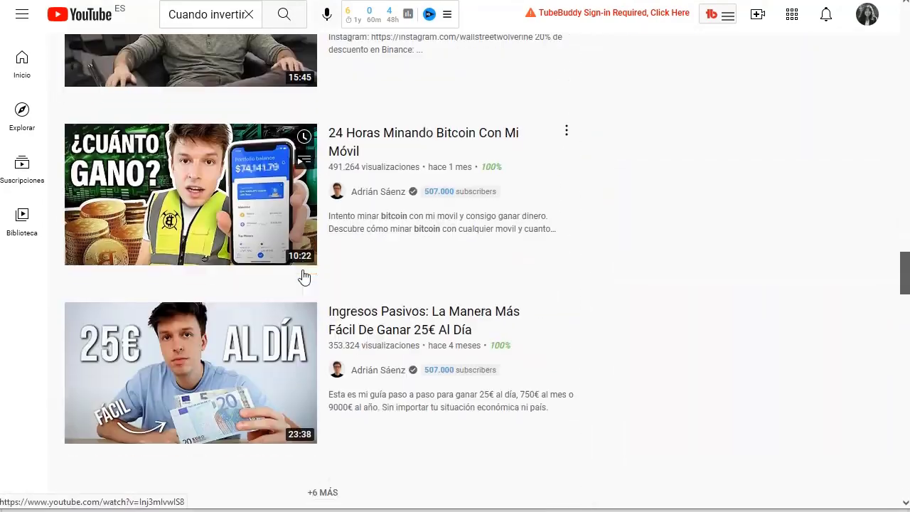
scroll(303, 276, "down", 9)
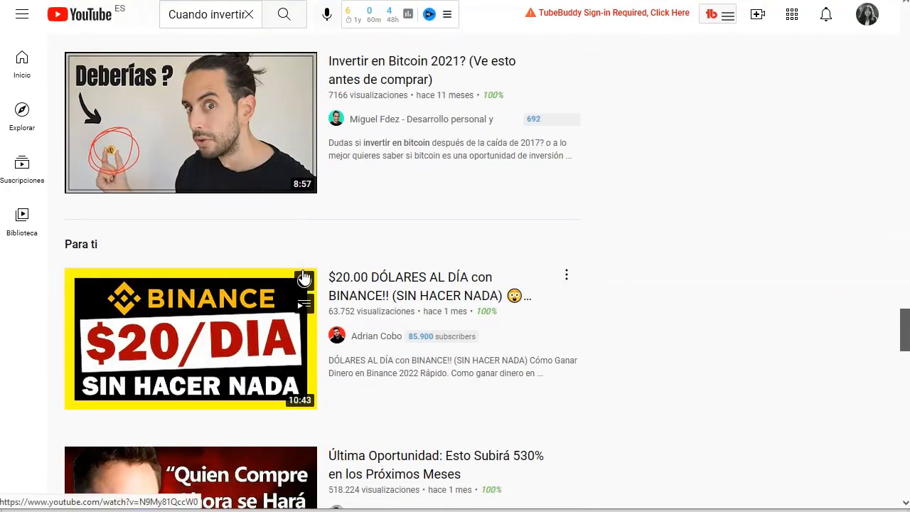
scroll(302, 276, "down", 2)
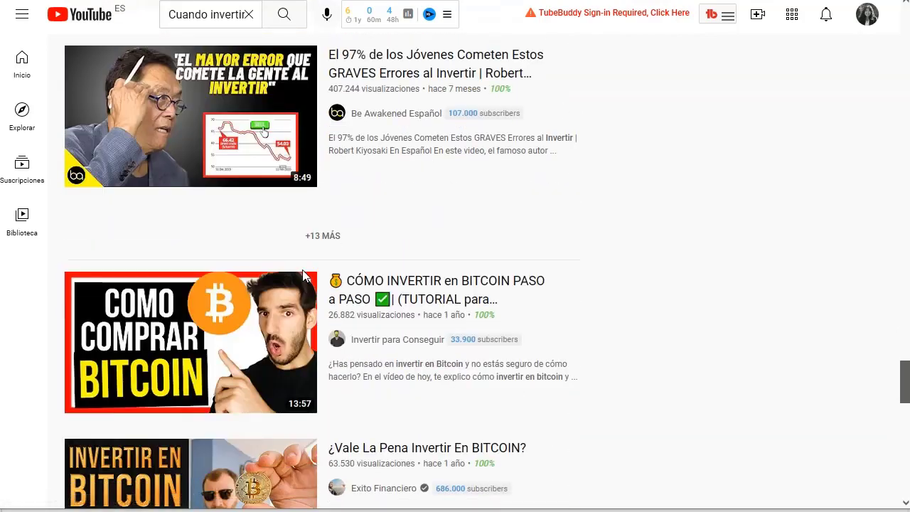
scroll(302, 276, "up", 20)
scroll(303, 276, "up", 5)
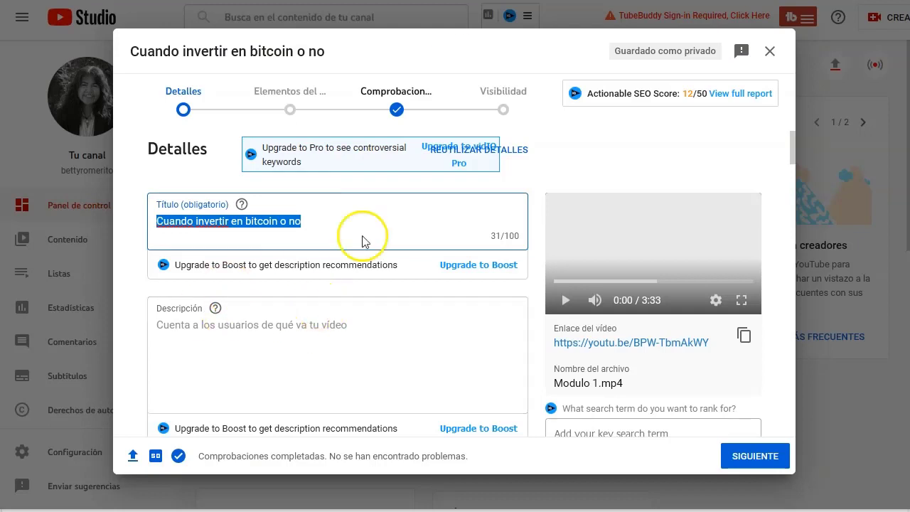
Back in YouTube Studio, rewrite the video title as "Cuando Invertir en Bitcoin [o no...]"
left_click(344, 226)
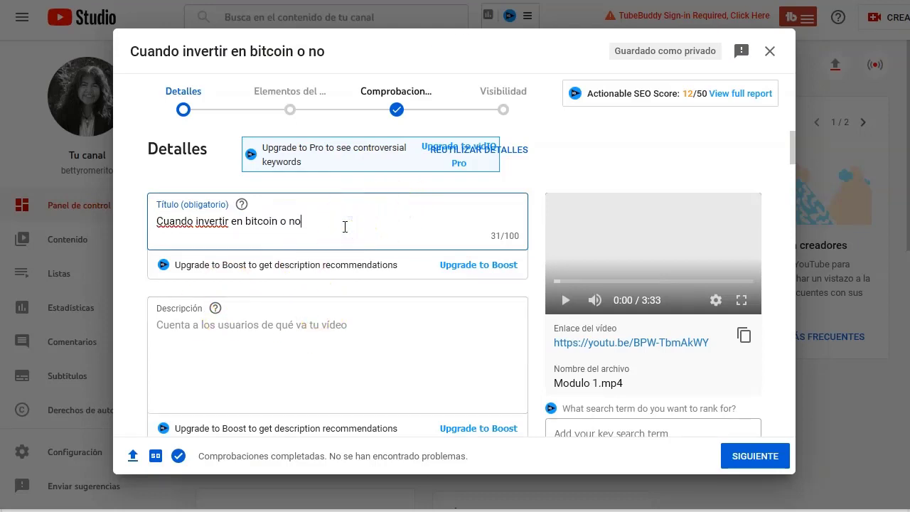
left_click(199, 223)
key("BackSpace")
type("I")
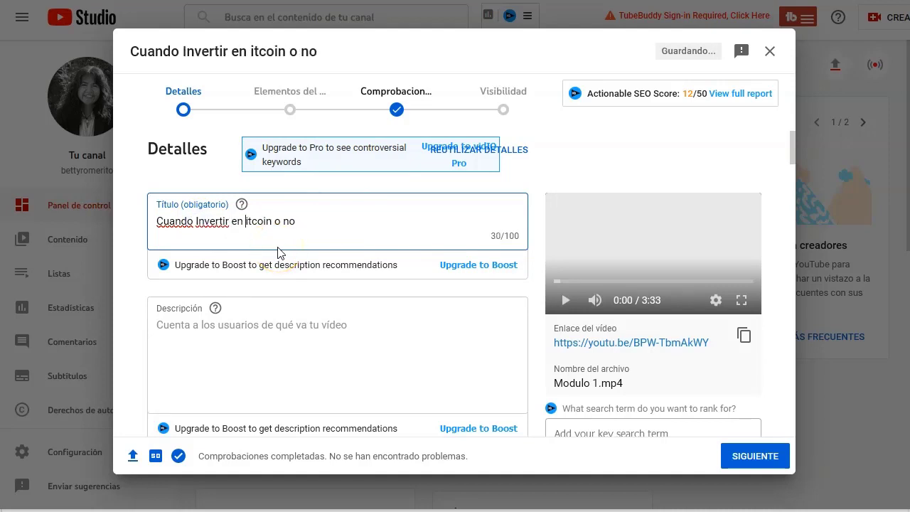
type("B")
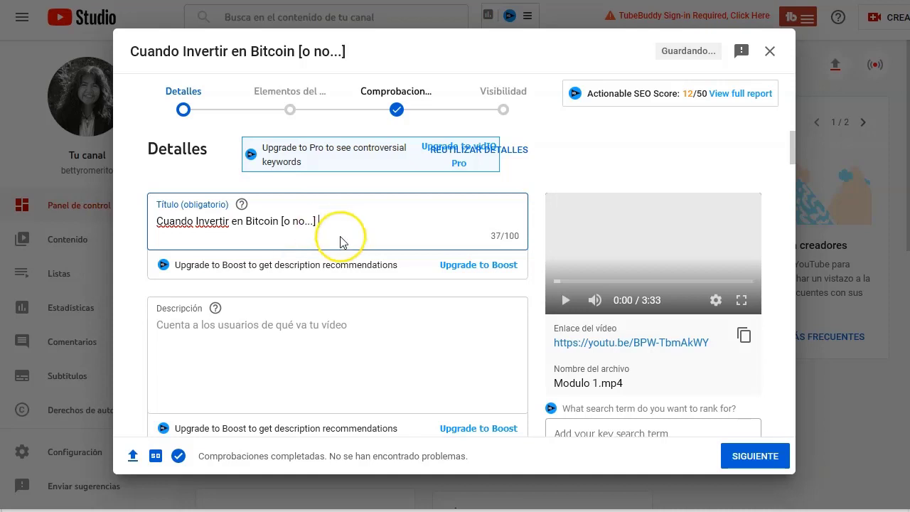
Add the thinking face emoji (cara pensativa) at the end of the video title
key("super+period")
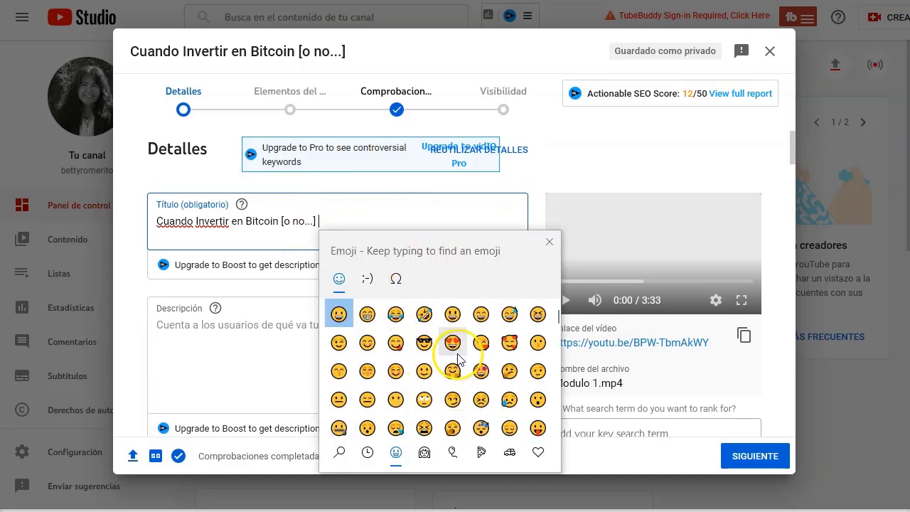
scroll(435, 362, "down", 1)
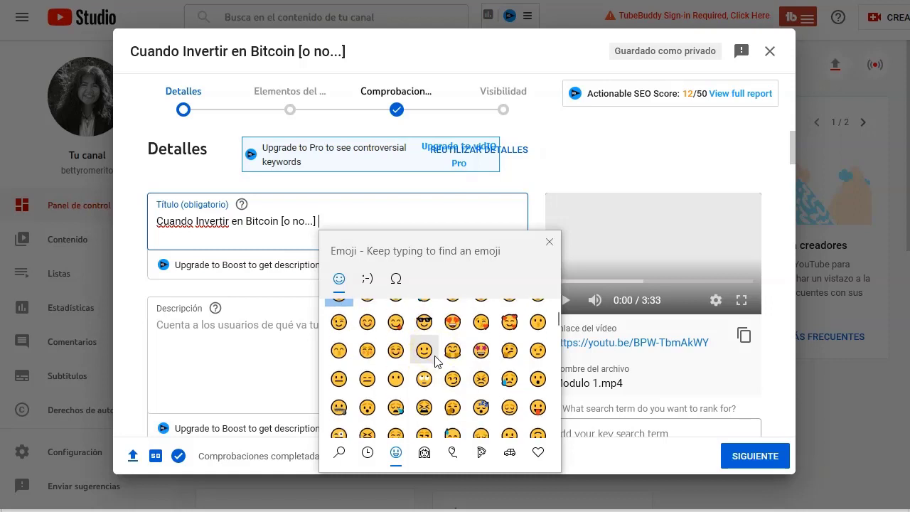
left_click(403, 364)
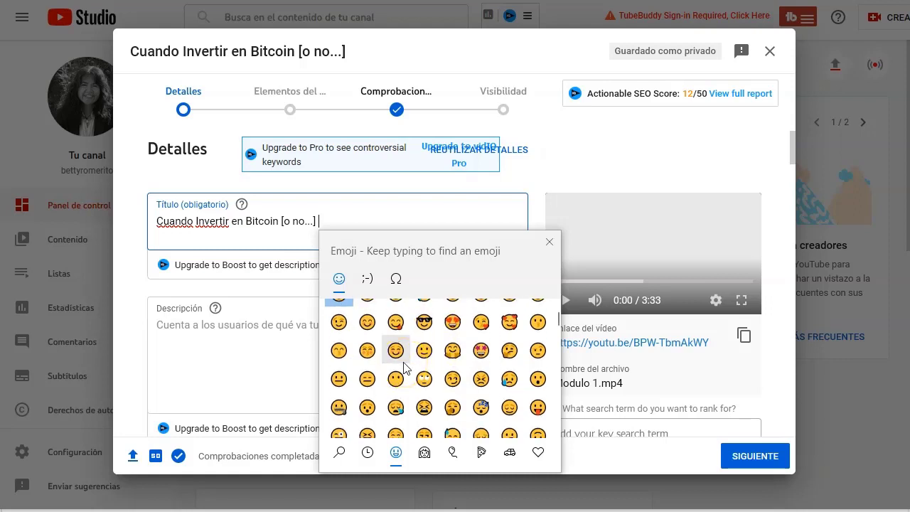
left_click(509, 351)
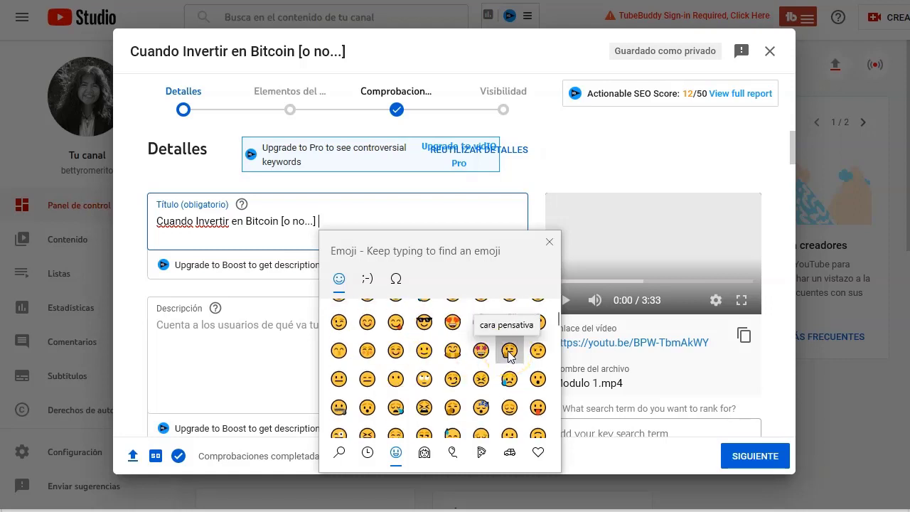
left_click(509, 351)
left_click(385, 207)
left_click(341, 213)
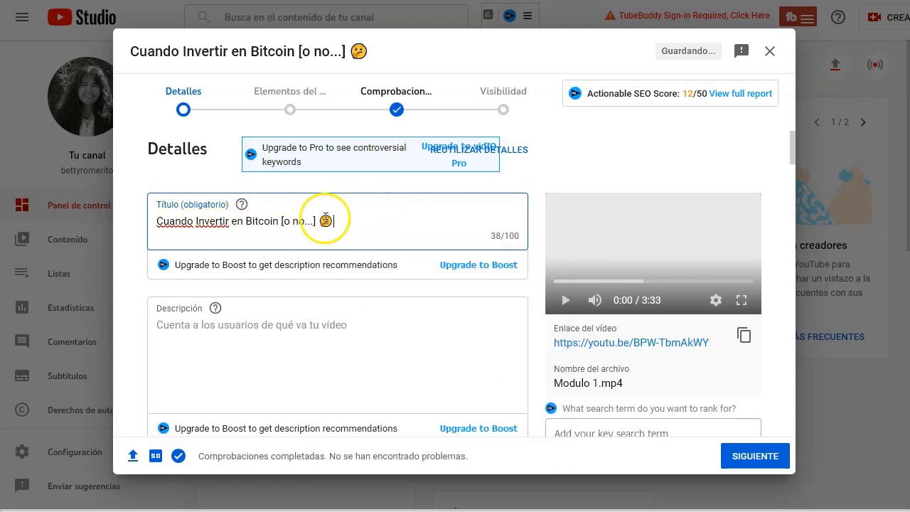
Start the video description with "Resuelve todas las dudas" followed by a hand emoji pointing right
left_click(270, 328)
type("Resuelve todas las dudas")
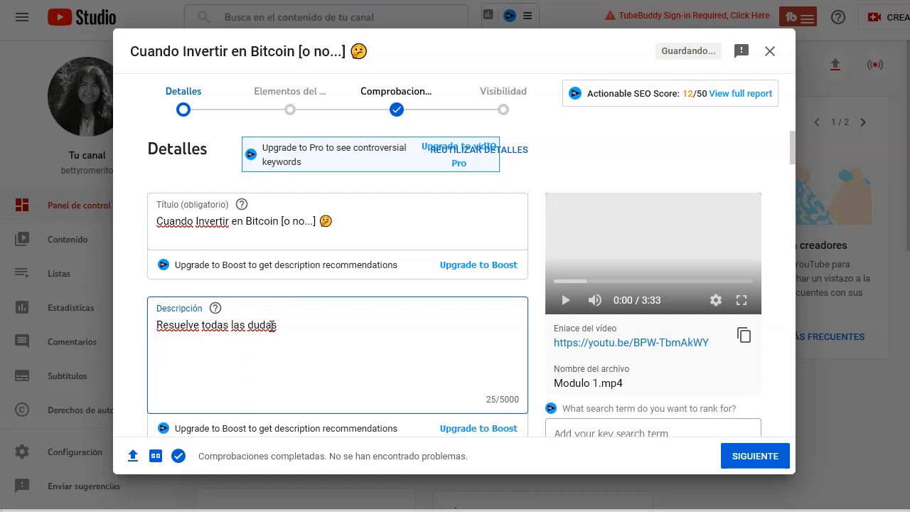
key("super+period")
scroll(380, 490, "down", 5)
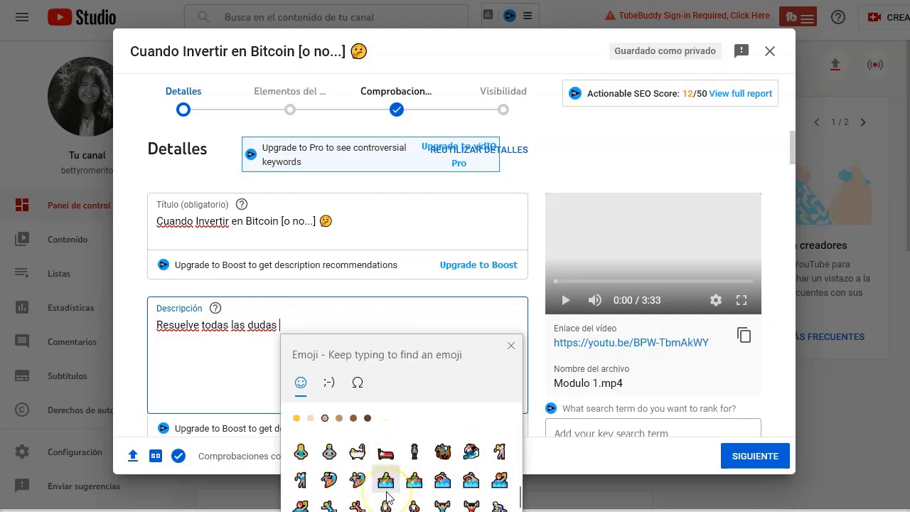
left_click(471, 441)
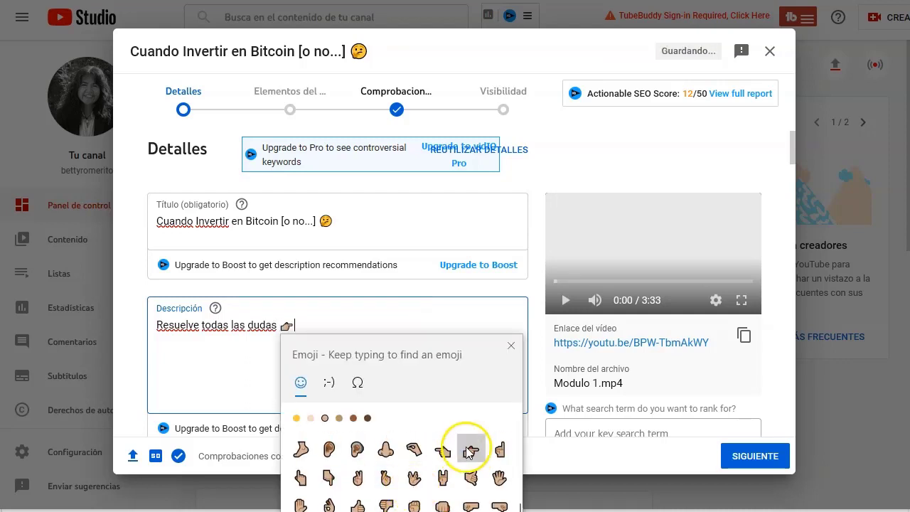
left_click(291, 325)
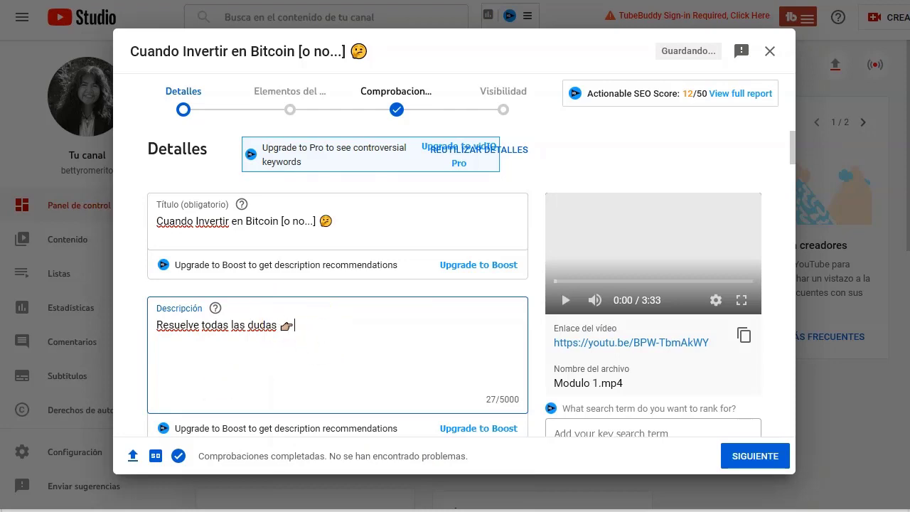
left_click(139, 494)
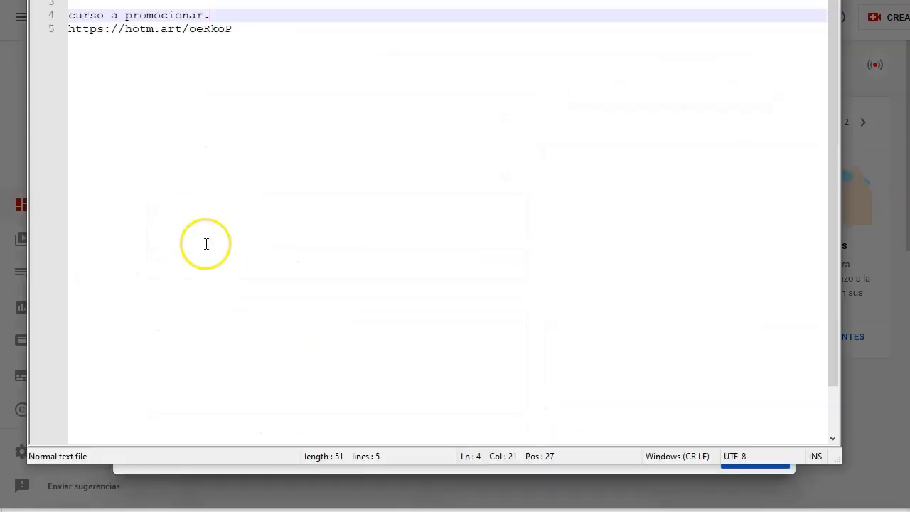
left_click_drag(244, 31, 69, 27)
key("ctrl+c")
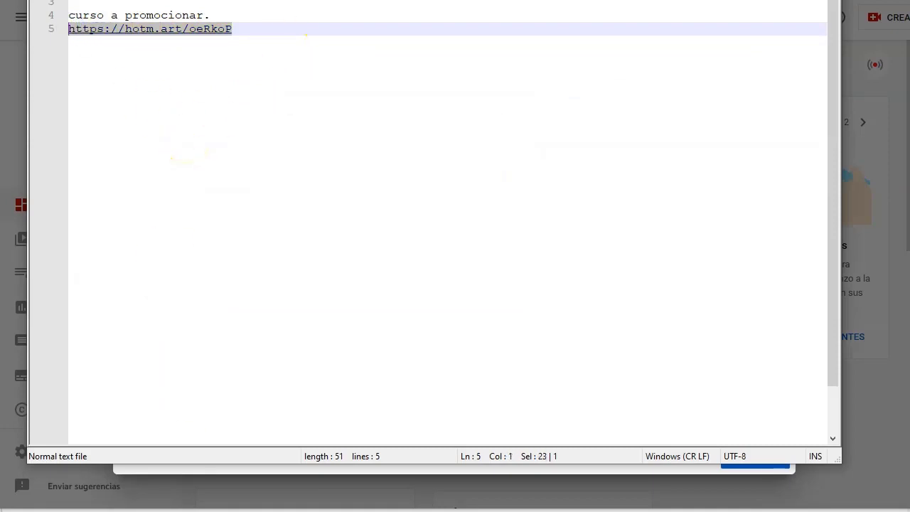
left_click(142, 490)
left_click(315, 335)
key("ctrl+v")
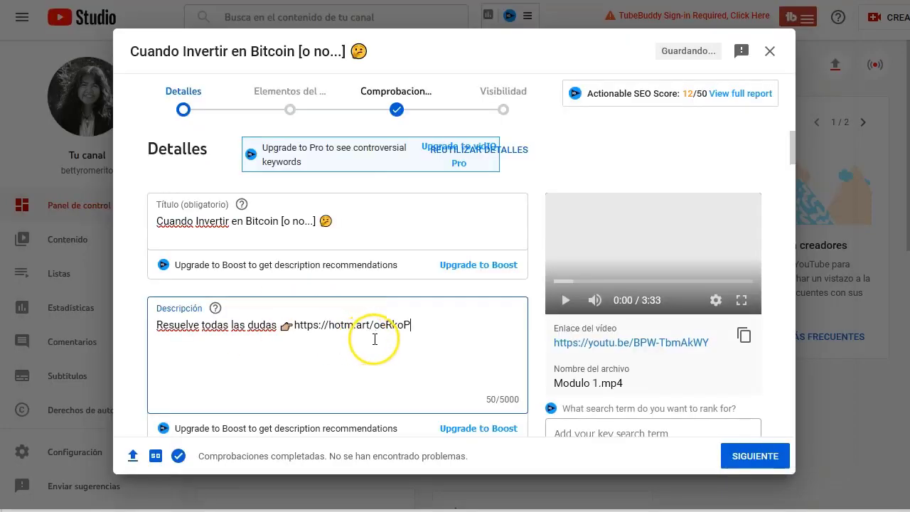
Go to the video's Etiquetas section and clear all the prefilled tags
scroll(256, 349, "down", 1)
scroll(258, 347, "down", 2)
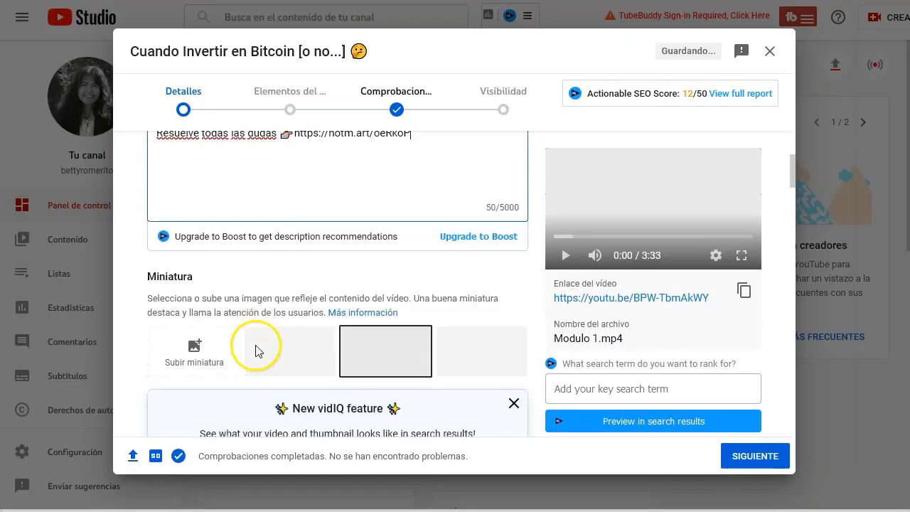
scroll(258, 349, "down", 1)
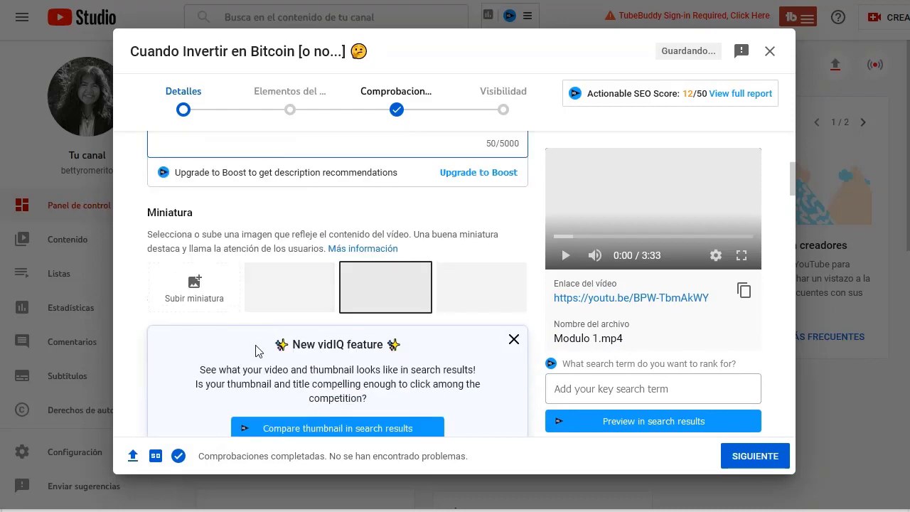
scroll(258, 351, "down", 2)
scroll(260, 334, "down", 8)
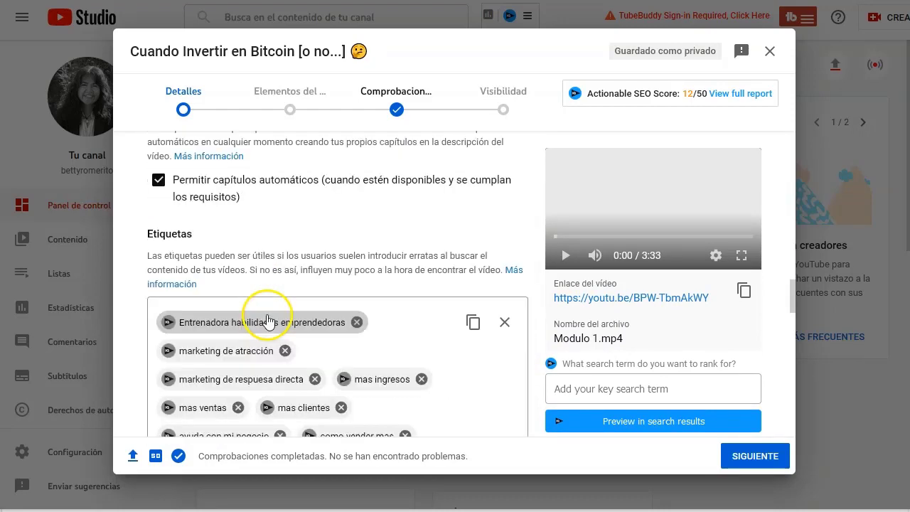
scroll(426, 277, "down", 1)
scroll(420, 285, "down", 2)
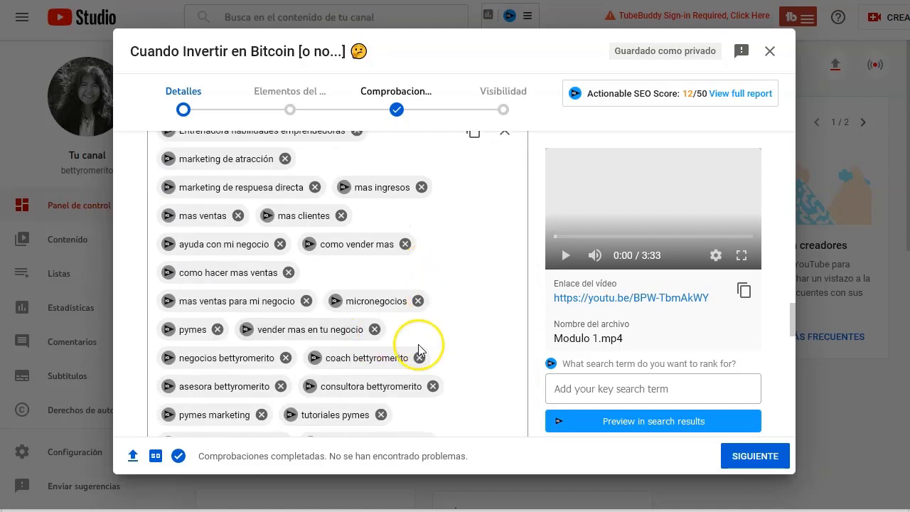
scroll(416, 305, "up", 2)
left_click(506, 258)
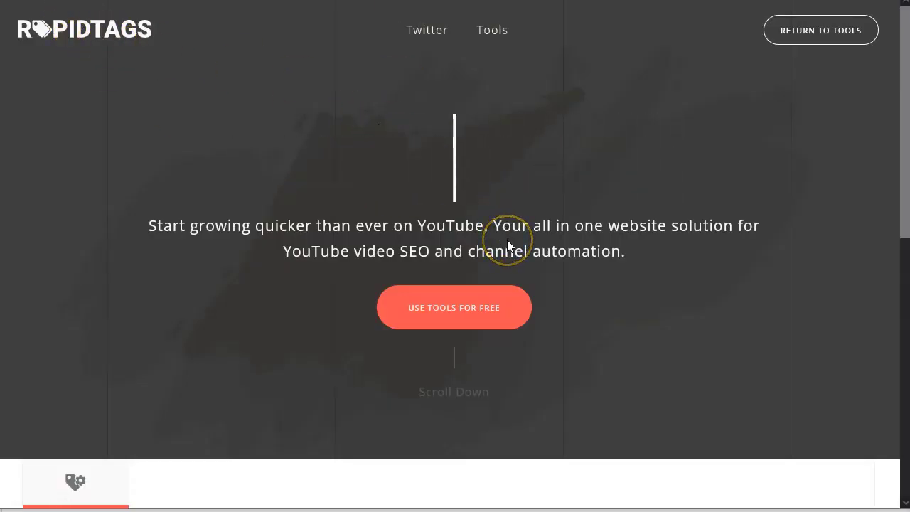
Open the free Rapidtags tag generator and generate tags from the copied video title "Cuando Invertir en Bitcoin [o no...]"
scroll(421, 297, "down", 10)
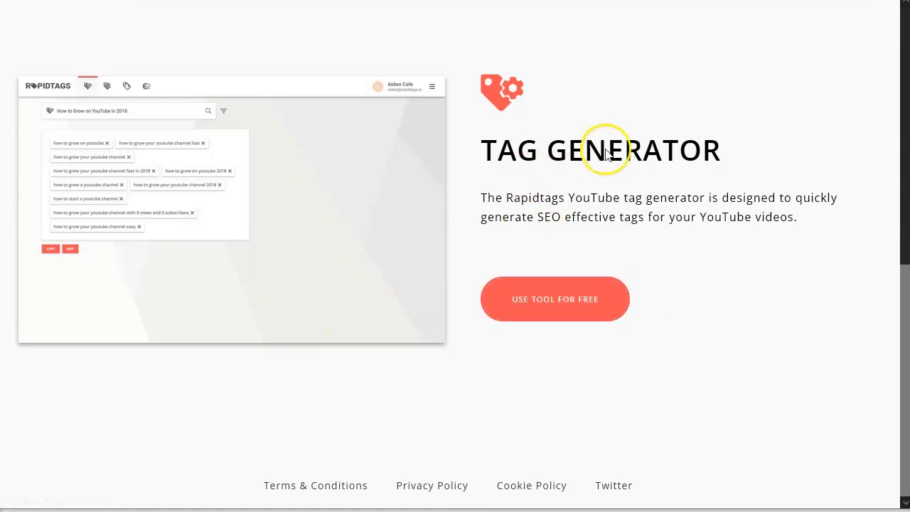
left_click(558, 301)
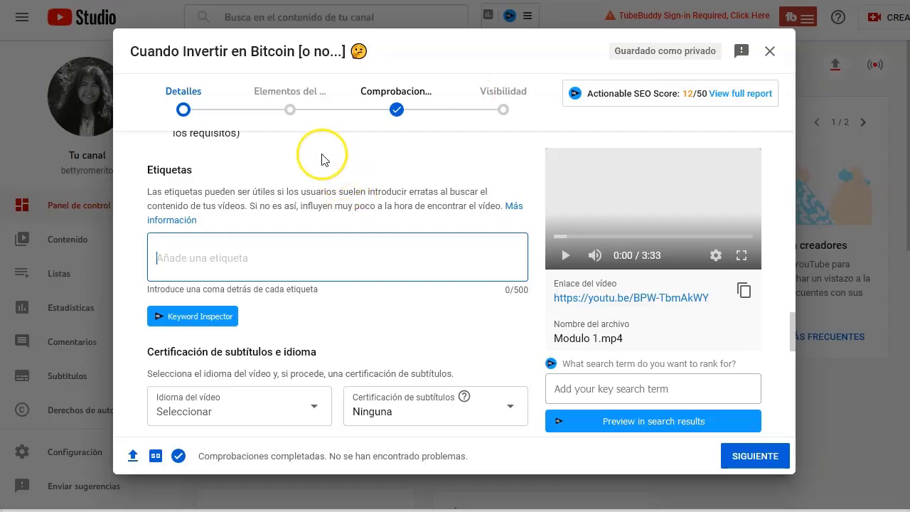
scroll(325, 152, "up", 10)
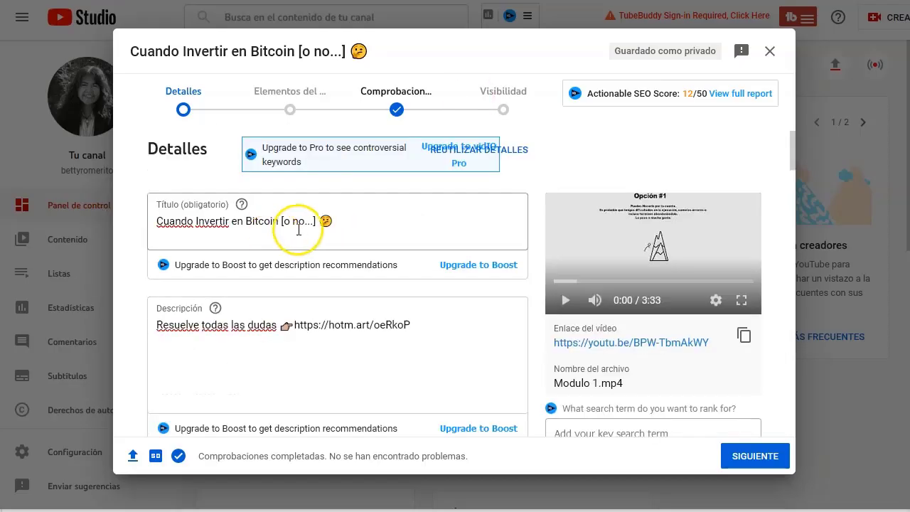
left_click_drag(316, 221, 156, 217)
key("ctrl+c")
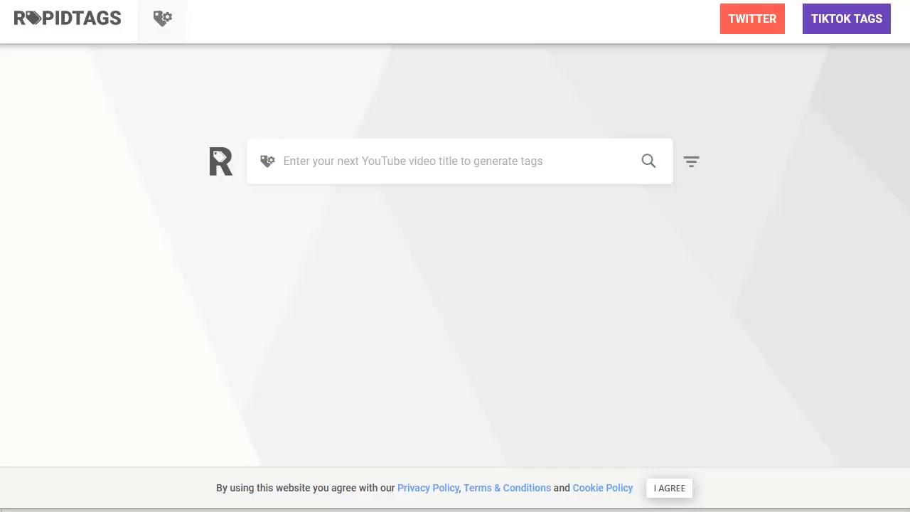
left_click(410, 163)
key("ctrl+v")
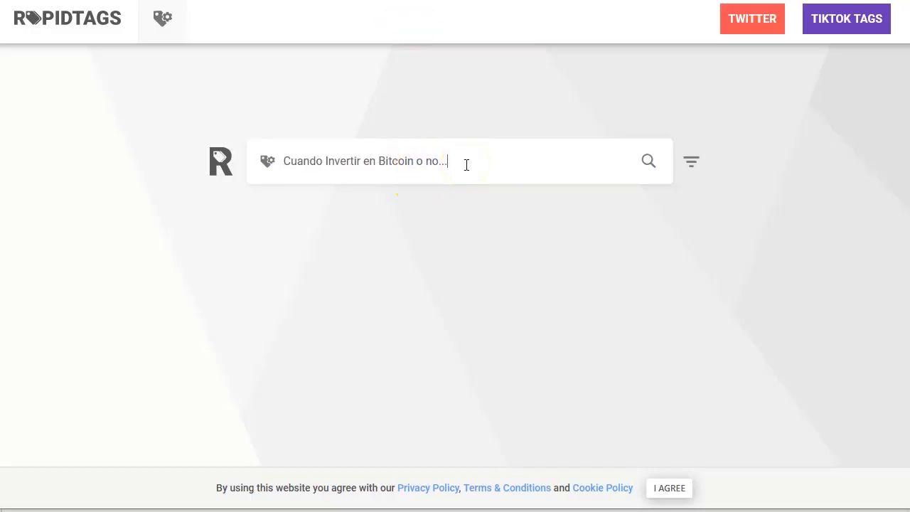
key("Return")
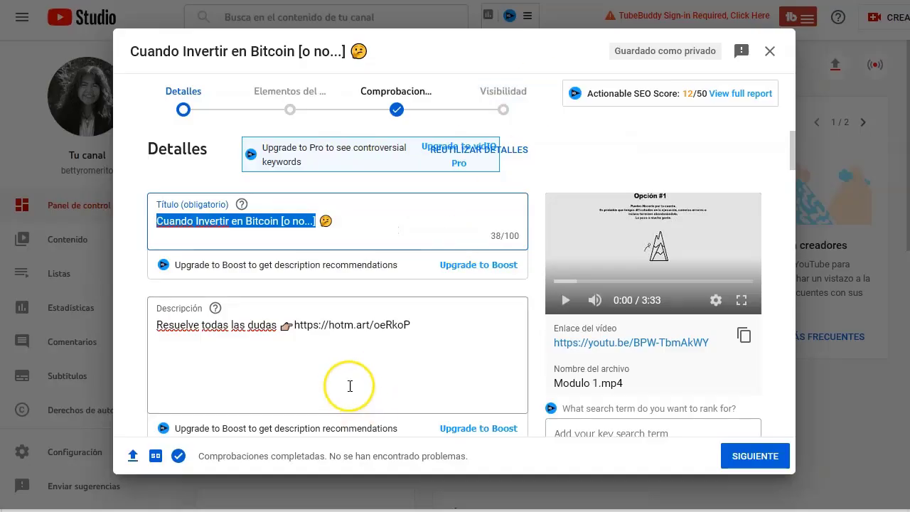
Paste the generated tags into the video's Etiquetas field in YouTube Studio and check the SEO score and tag character count
scroll(334, 285, "down", 5)
scroll(328, 310, "down", 10)
scroll(278, 309, "up", 9)
left_click(251, 265)
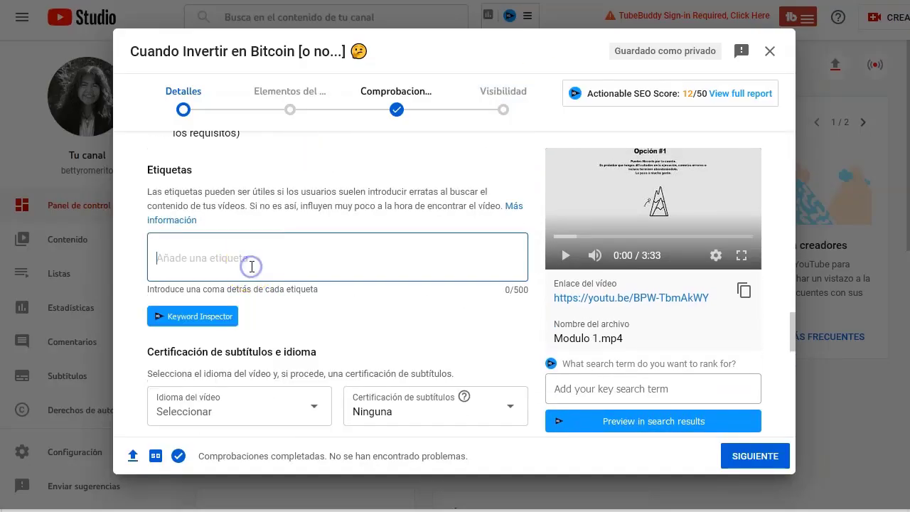
key("ctrl+v")
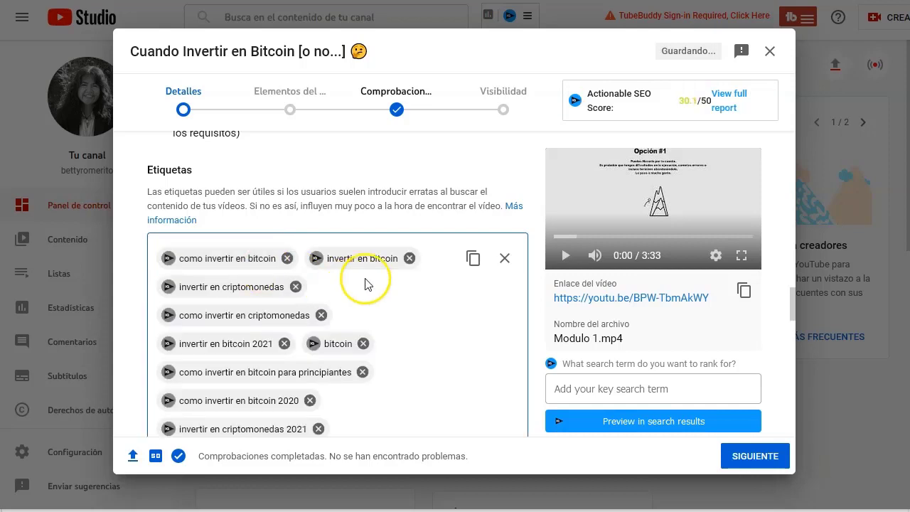
double_click(663, 106)
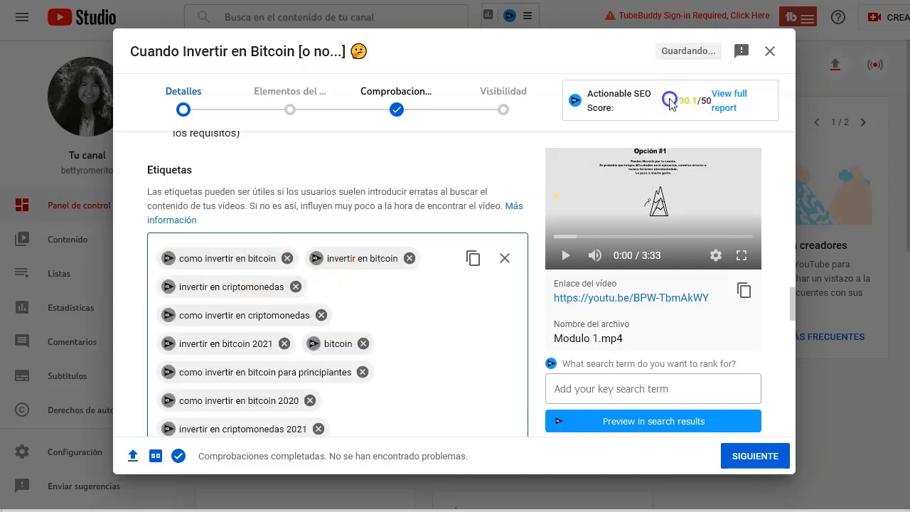
left_click(412, 382)
scroll(412, 382, "down", 3)
double_click(512, 378)
left_click(511, 377)
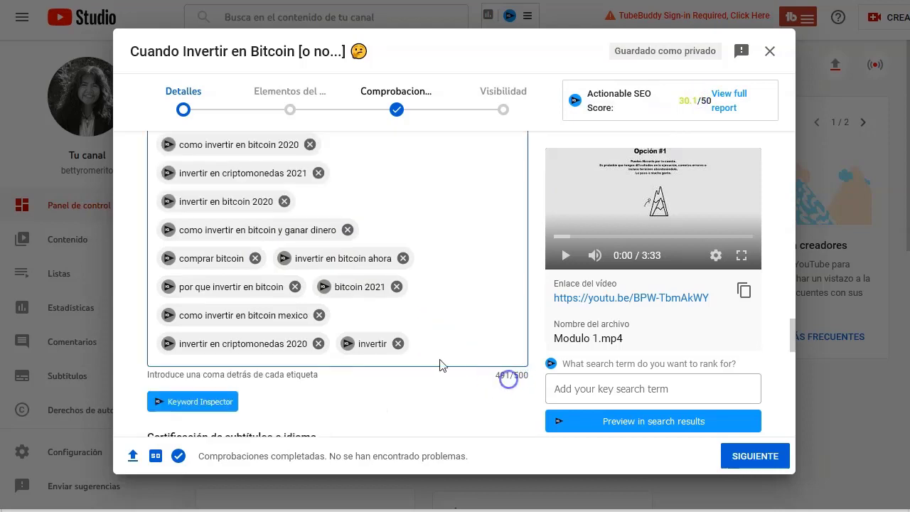
Remove the tags "invertir" and "bitcoin 2021" and add the tag "bitcoin 2022"
left_click(398, 345)
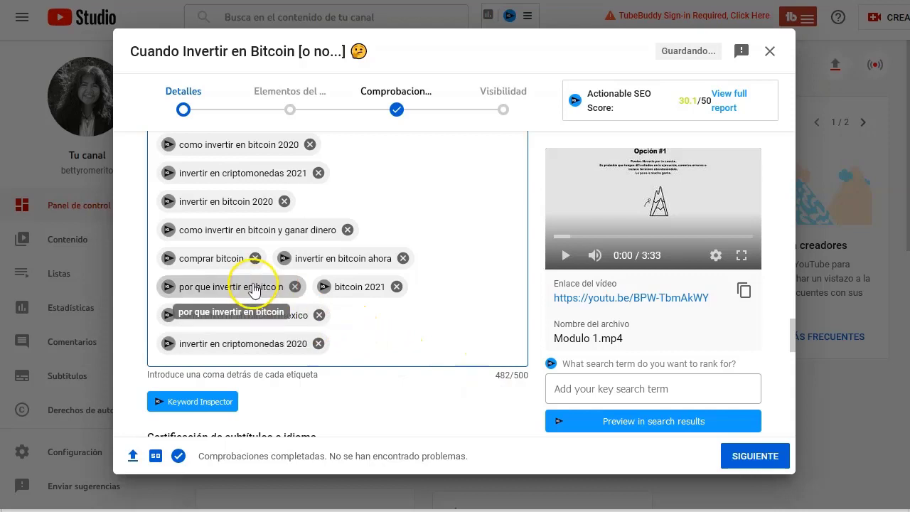
left_click(396, 287)
left_click(420, 338)
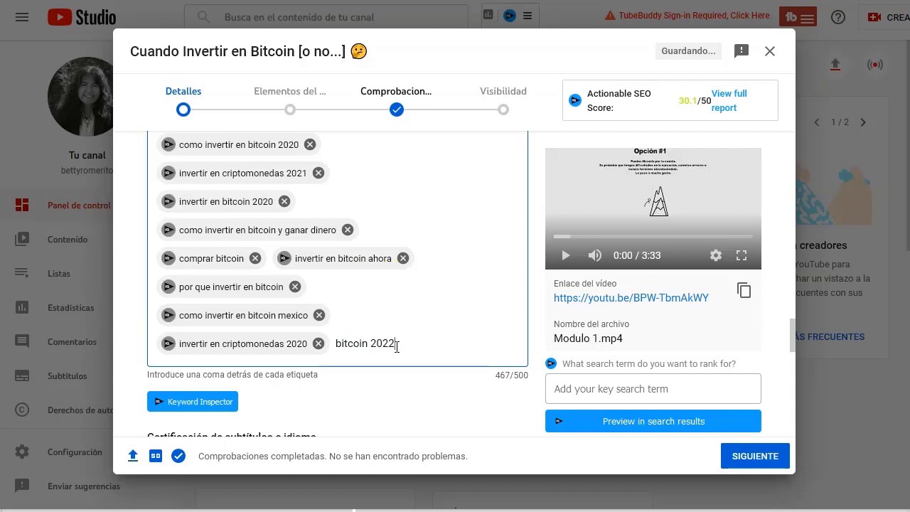
key("Return")
Change the year in the tag "invertir en bitcoin 2020" to 2022
scroll(250, 337, "up", 2)
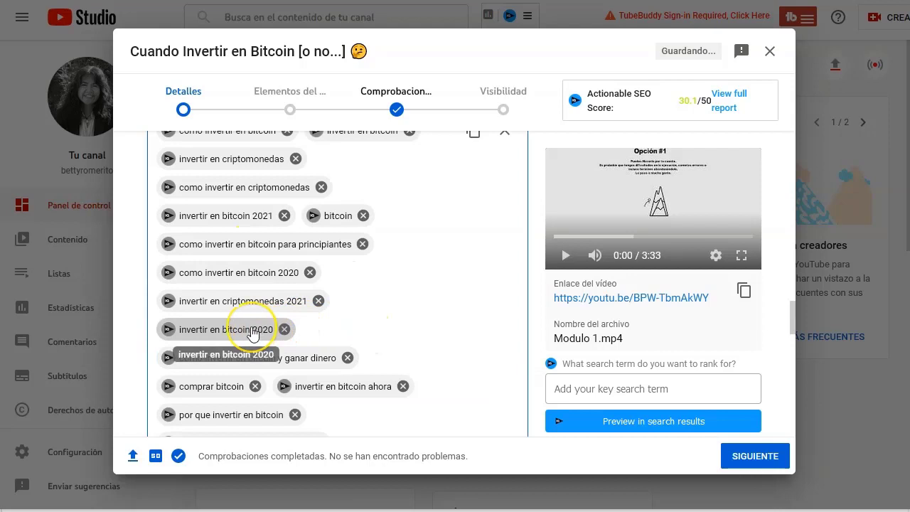
scroll(284, 324, "down", 1)
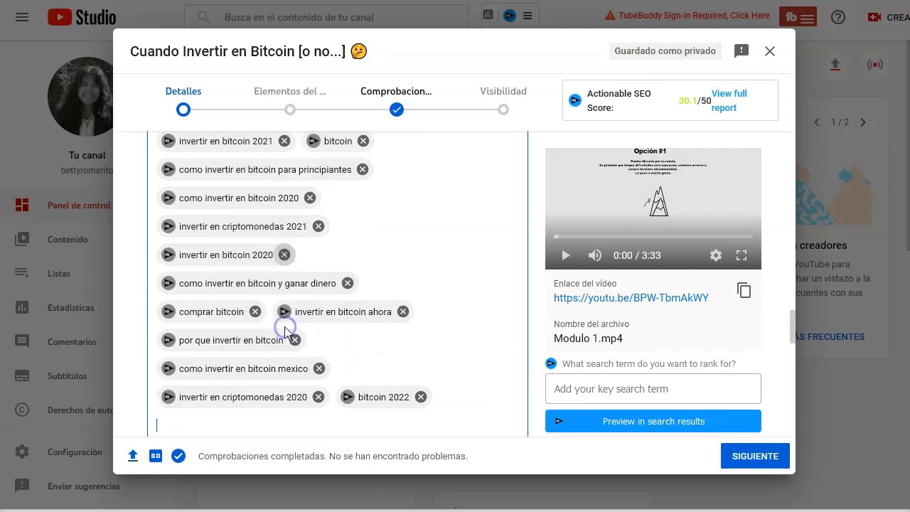
left_click(260, 256)
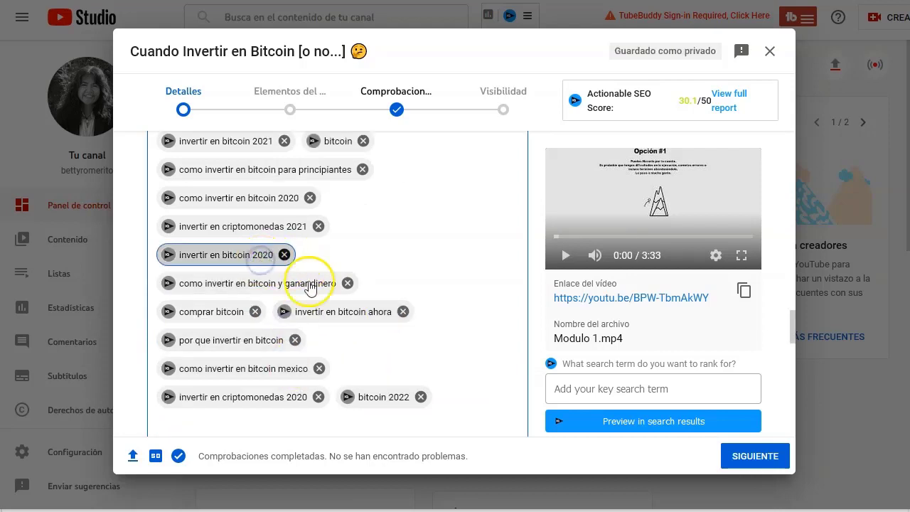
key("BackSpace")
type("2")
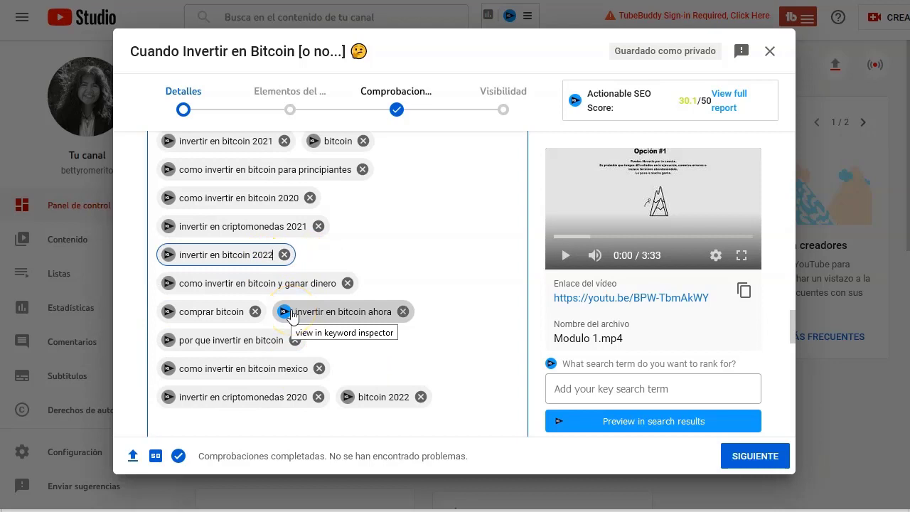
left_click(442, 256)
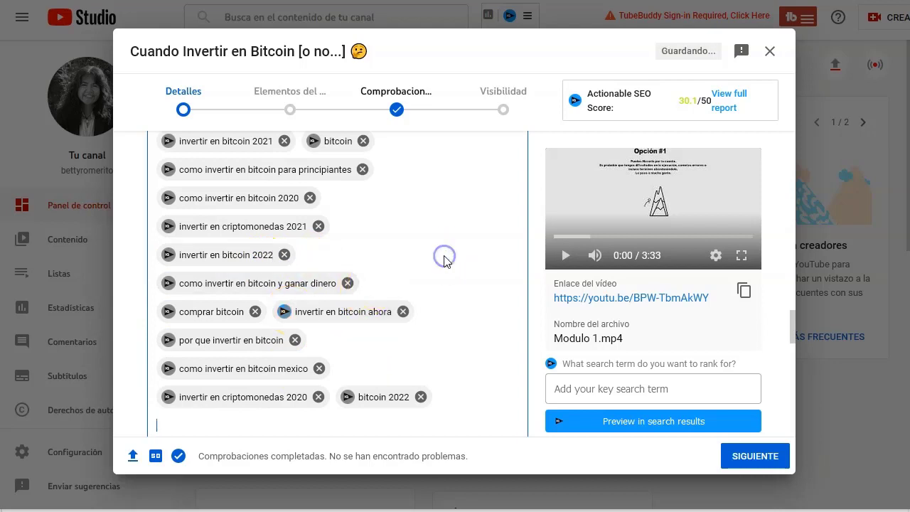
Change the year to 2022 in the tags "como invertir en bitcoin 2020" and "invertir en criptomonedas 2021"
left_click(293, 198)
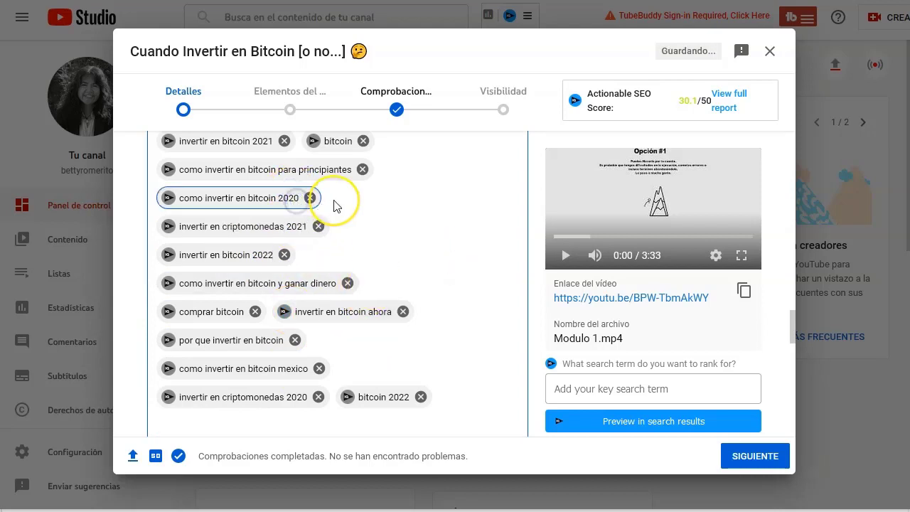
type("2")
left_click(357, 227)
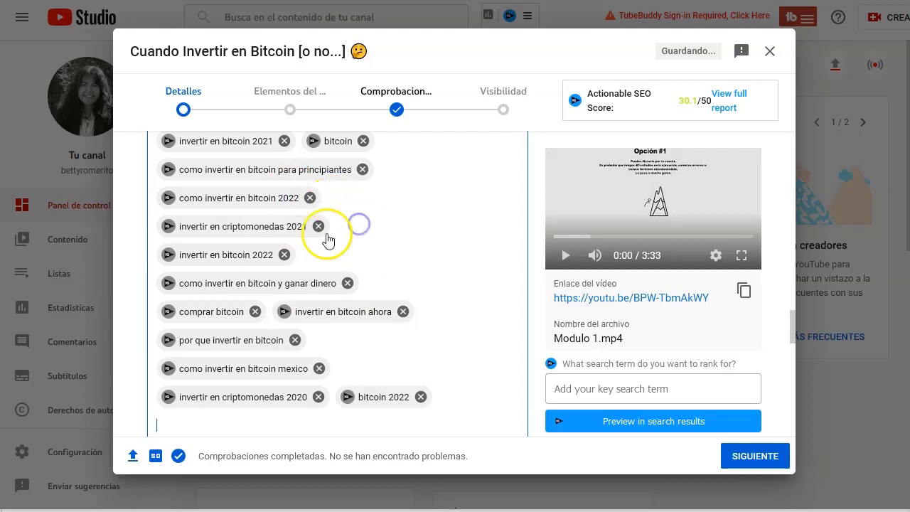
left_click(301, 234)
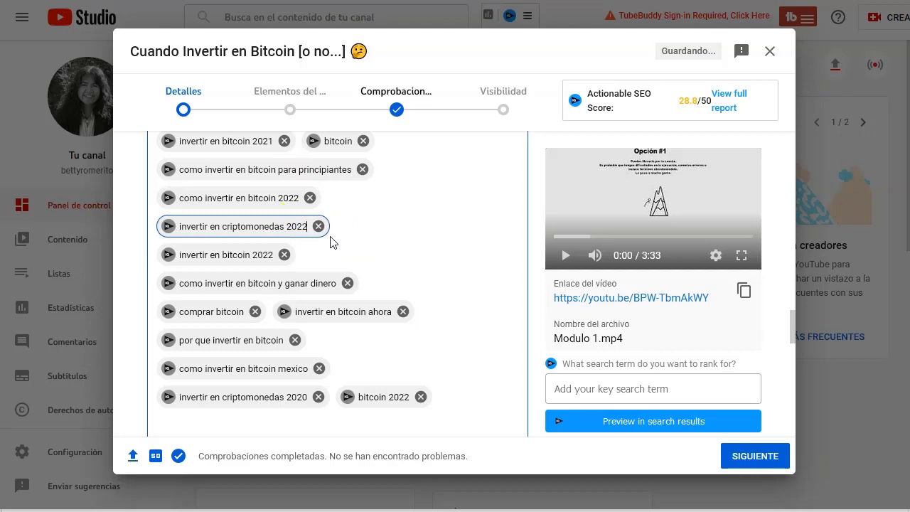
left_click(362, 240)
Change the year in the tag "invertir en bitcoin 2021" to 2022
scroll(400, 265, "up", 3)
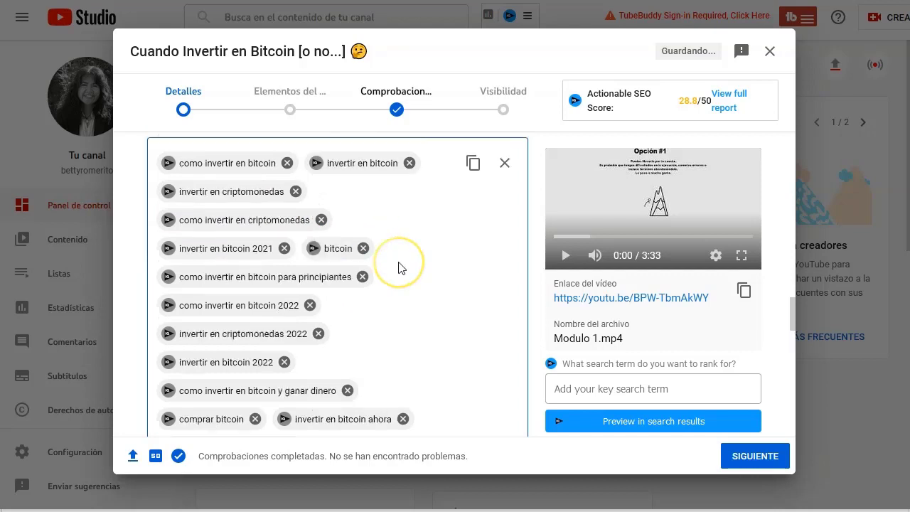
left_click(263, 336)
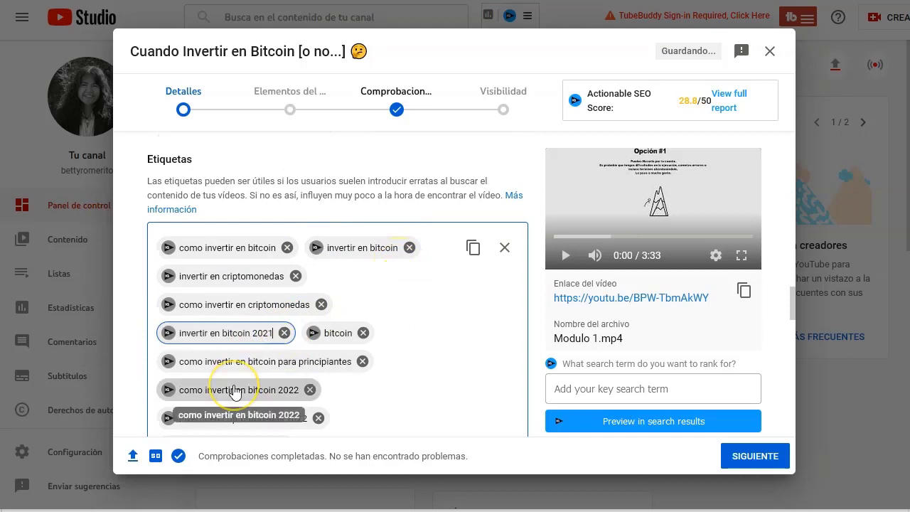
type("2")
left_click(418, 346)
Add the tag "estrtegia bitcoin" at the end of the tag list and look over the tags
scroll(405, 345, "down", 3)
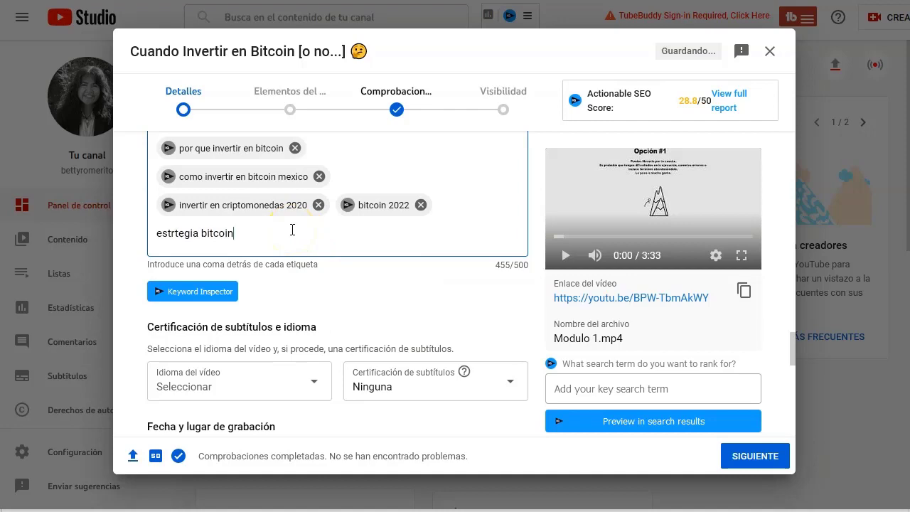
key("Return")
scroll(292, 230, "up", 5)
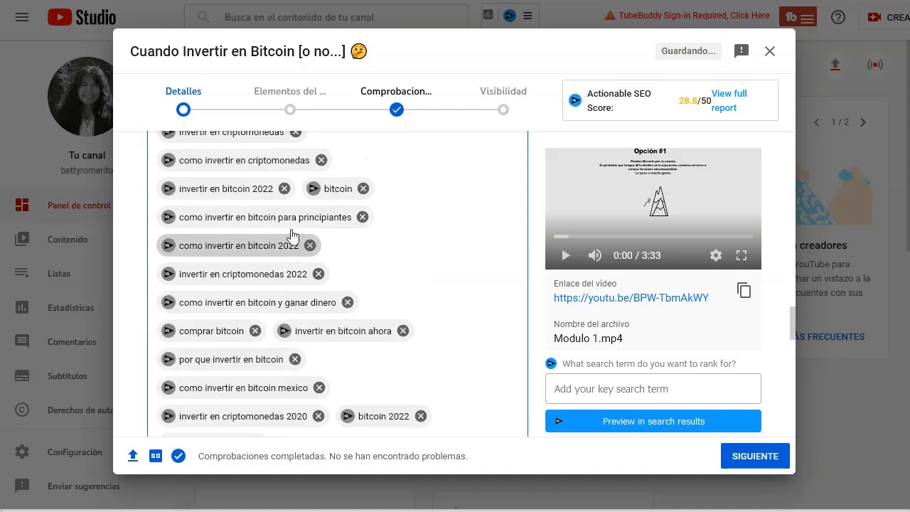
scroll(325, 275, "down", 5)
left_click(349, 291)
Mark the video as not made for children (No, no está creado para niños) and continue to Elementos del vídeo
scroll(349, 299, "down", 8)
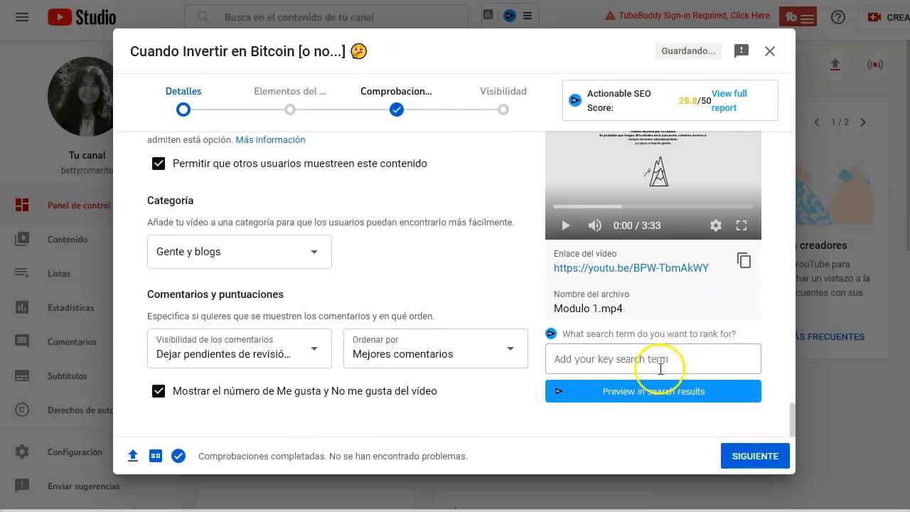
left_click(746, 462)
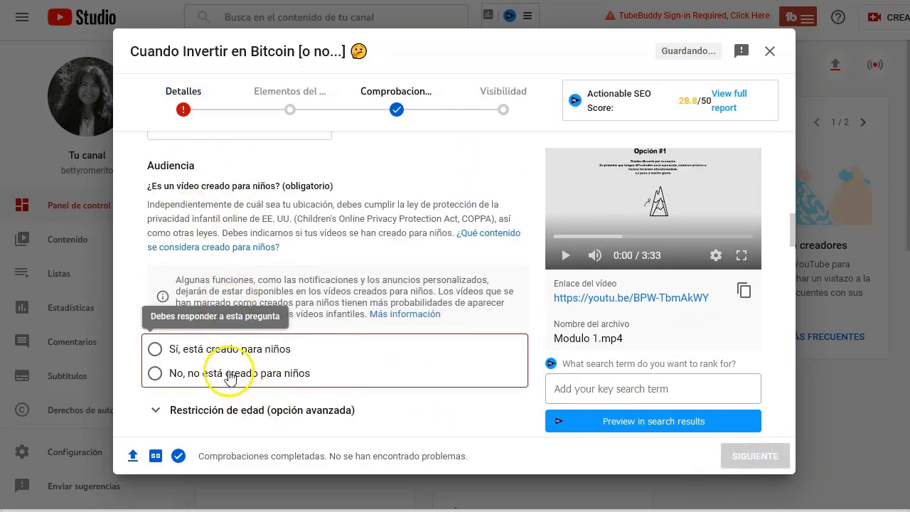
left_click(232, 377)
left_click(764, 459)
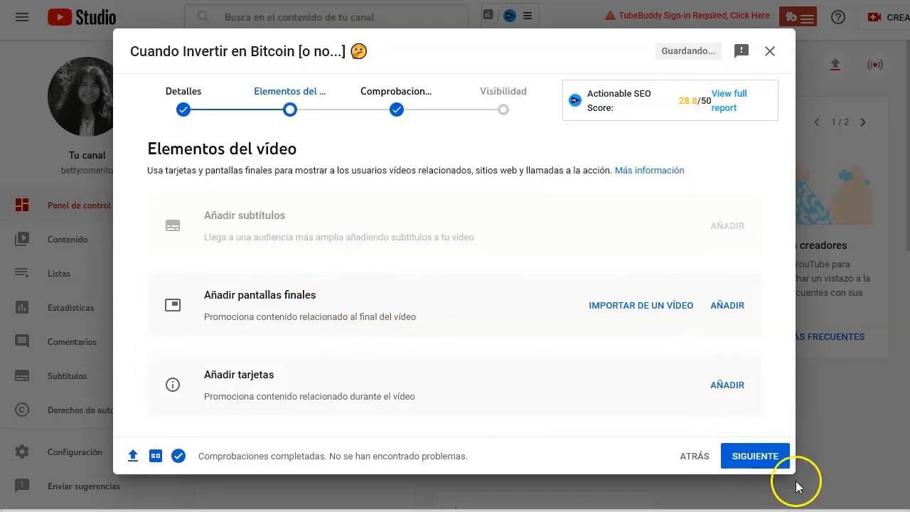
Continue past the video elements and checks, set the visibility to Público and publish the video
left_click(753, 459)
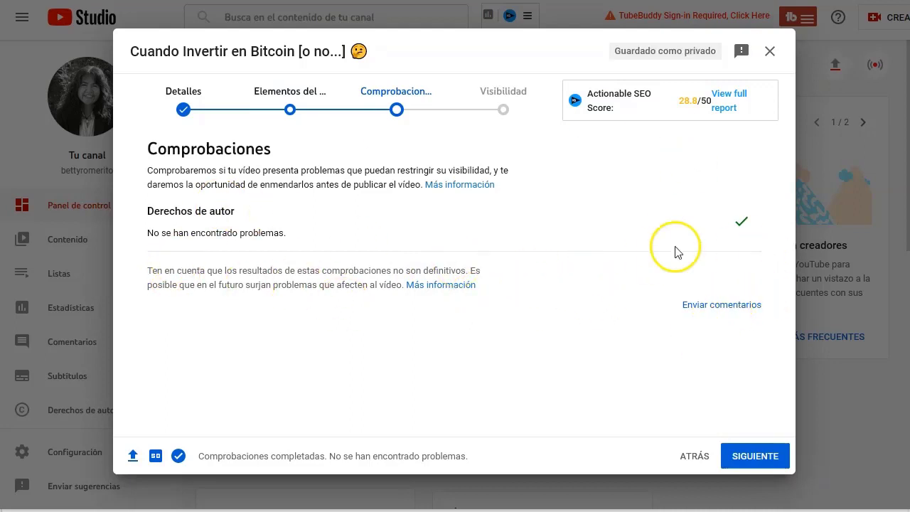
left_click(746, 458)
left_click(221, 333)
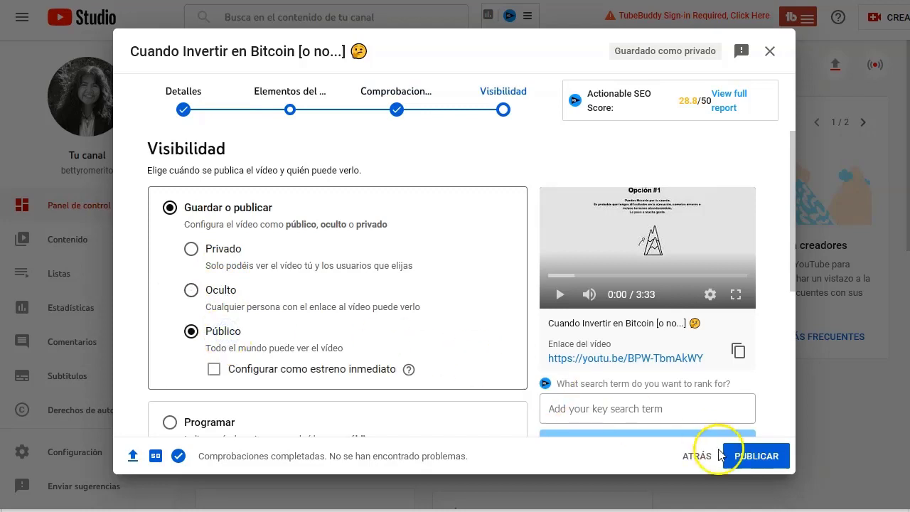
left_click(751, 456)
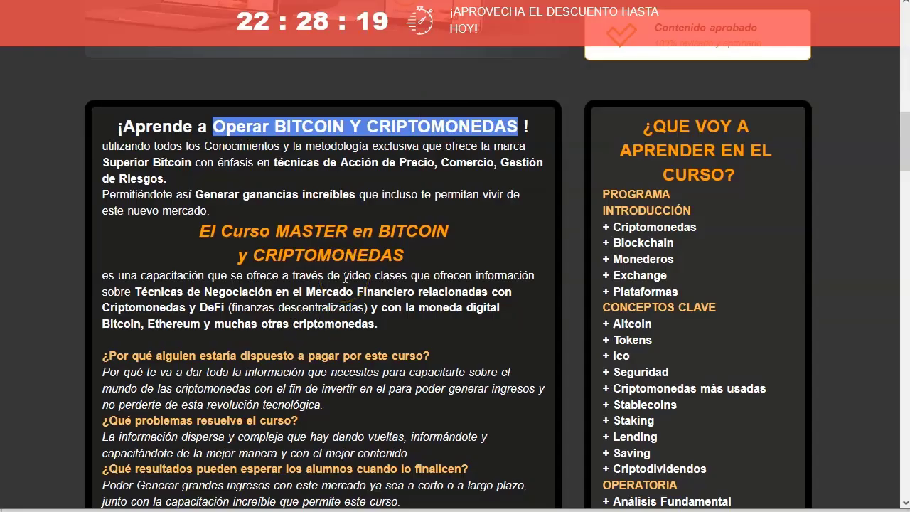
Review the bitcoin course's sales page and the AnswerThePublic question map for "operar bitcoin y criptomonedas"
scroll(345, 277, "down", 10)
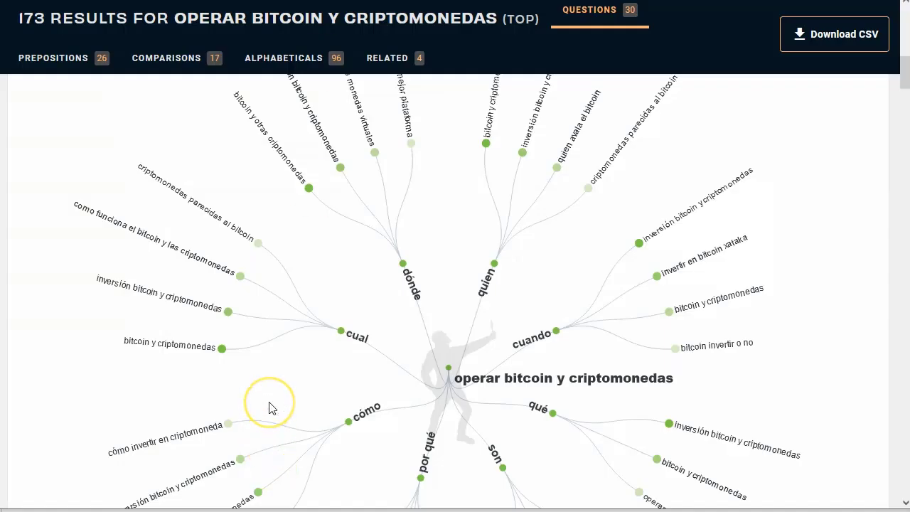
scroll(270, 406, "up", 5)
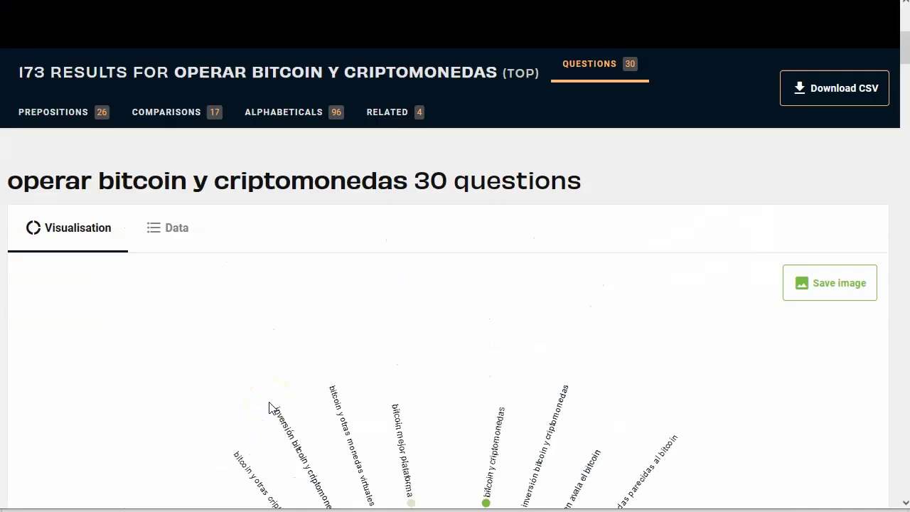
scroll(320, 406, "up", 5)
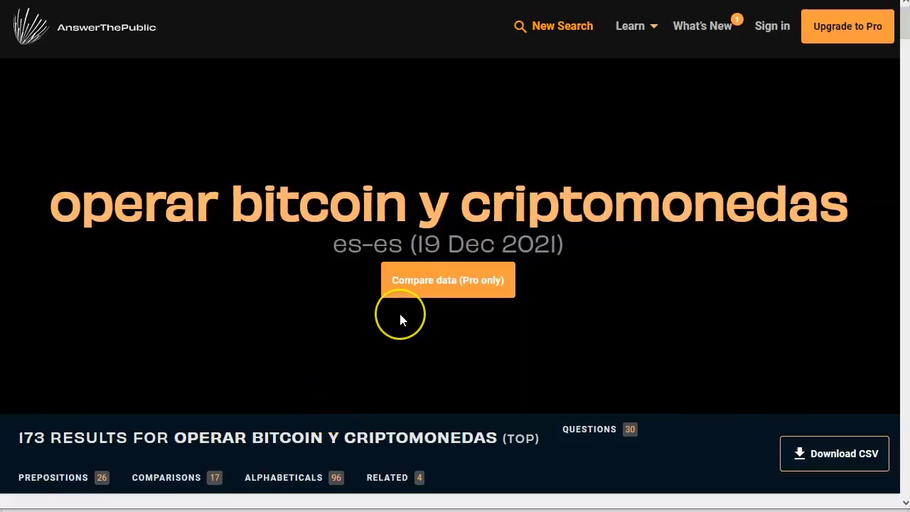
scroll(400, 319, "down", 6)
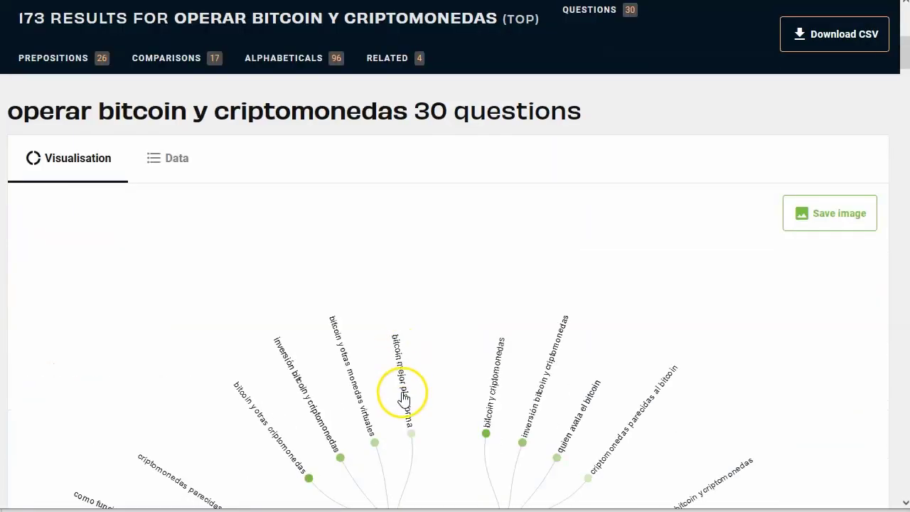